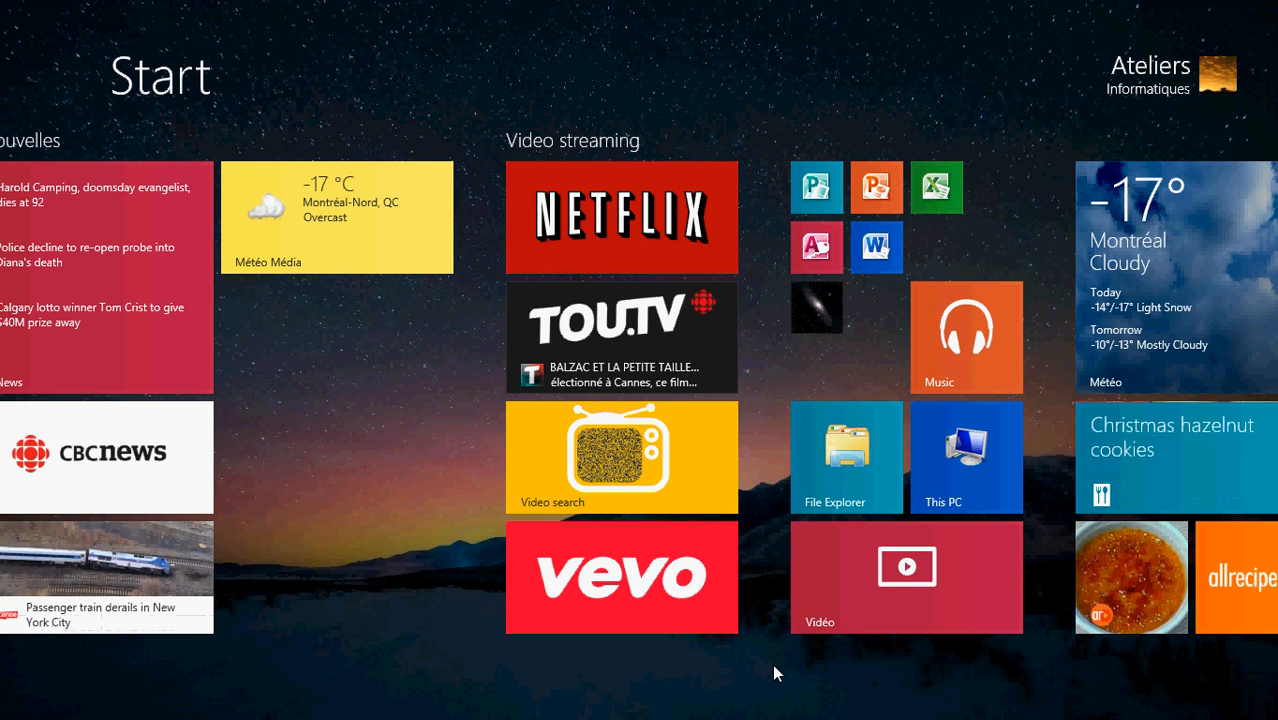
Step: Open the Start screen version of Internet Explorer
scroll(772, 664, up, 3)
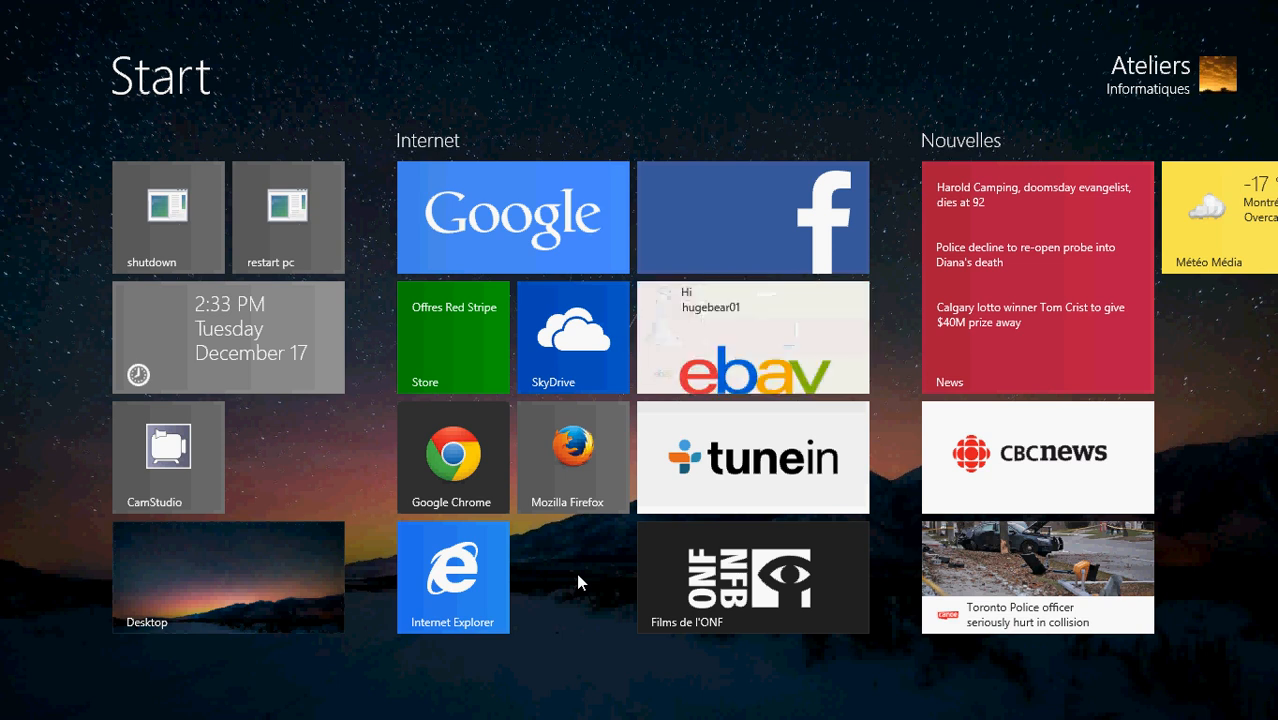
click(471, 591)
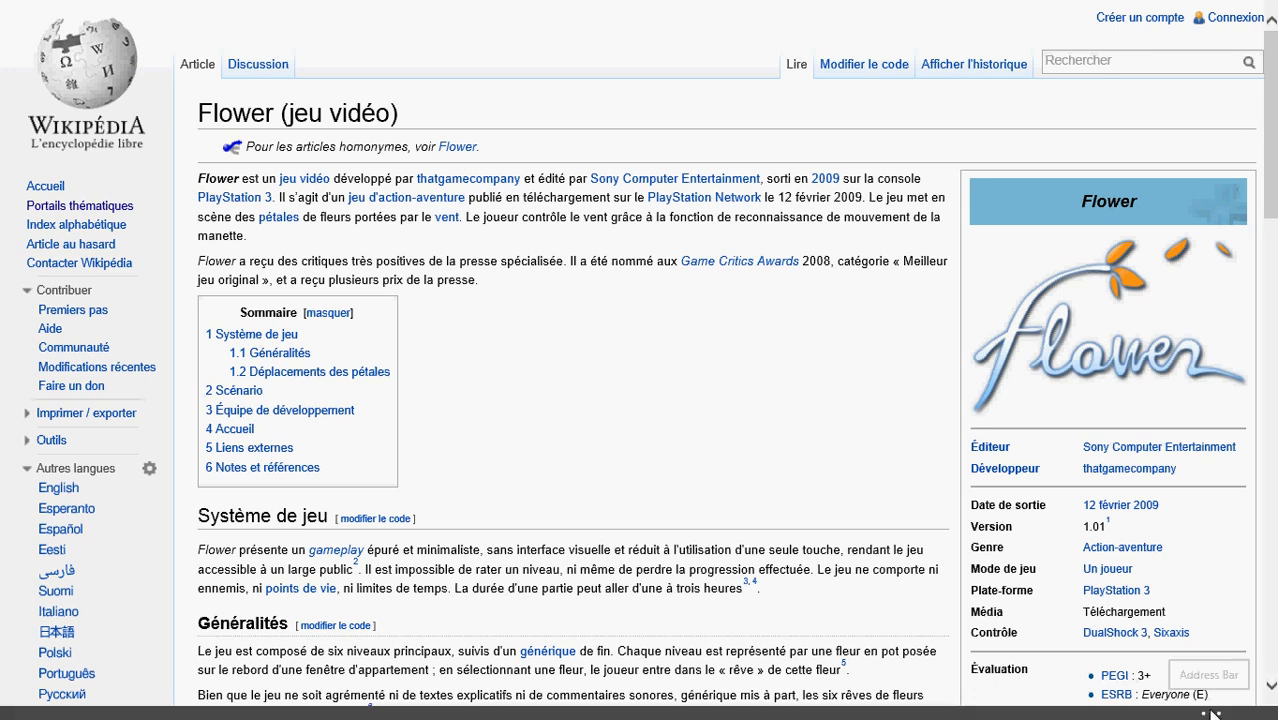
Step: Show and hide the open tabs and address bar over the Flower article several times
right_click(952, 294)
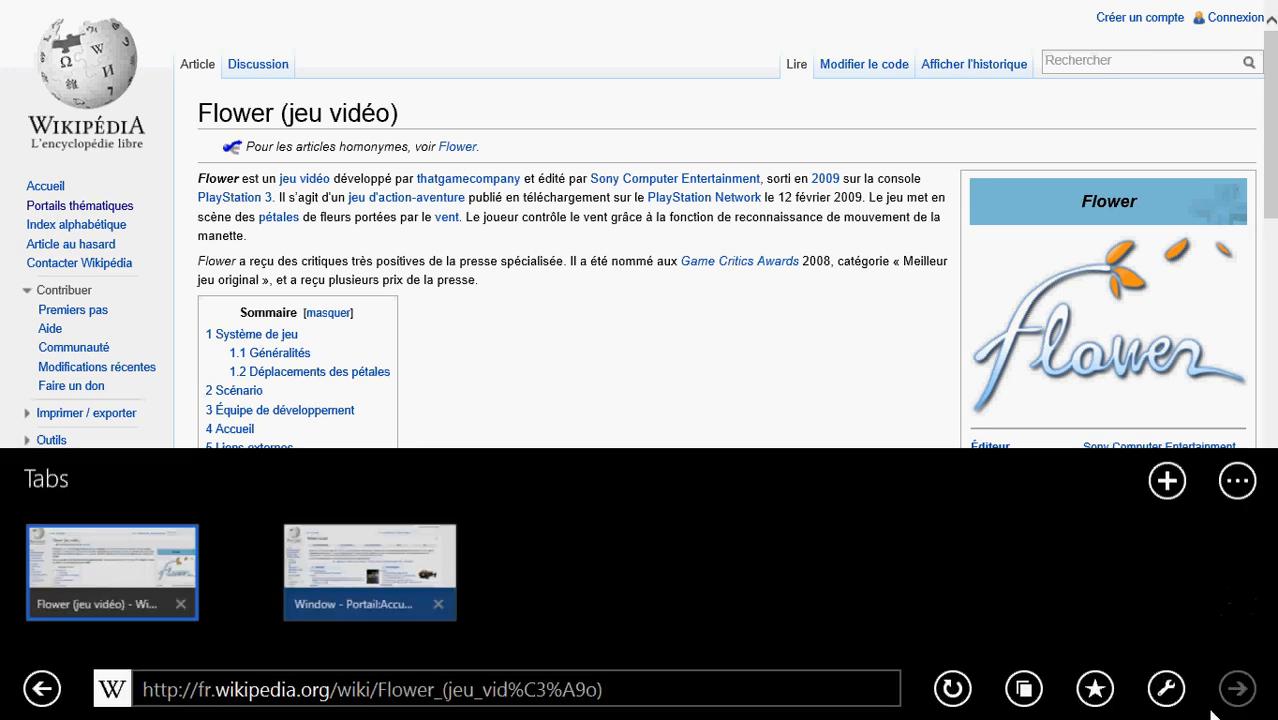
click(863, 331)
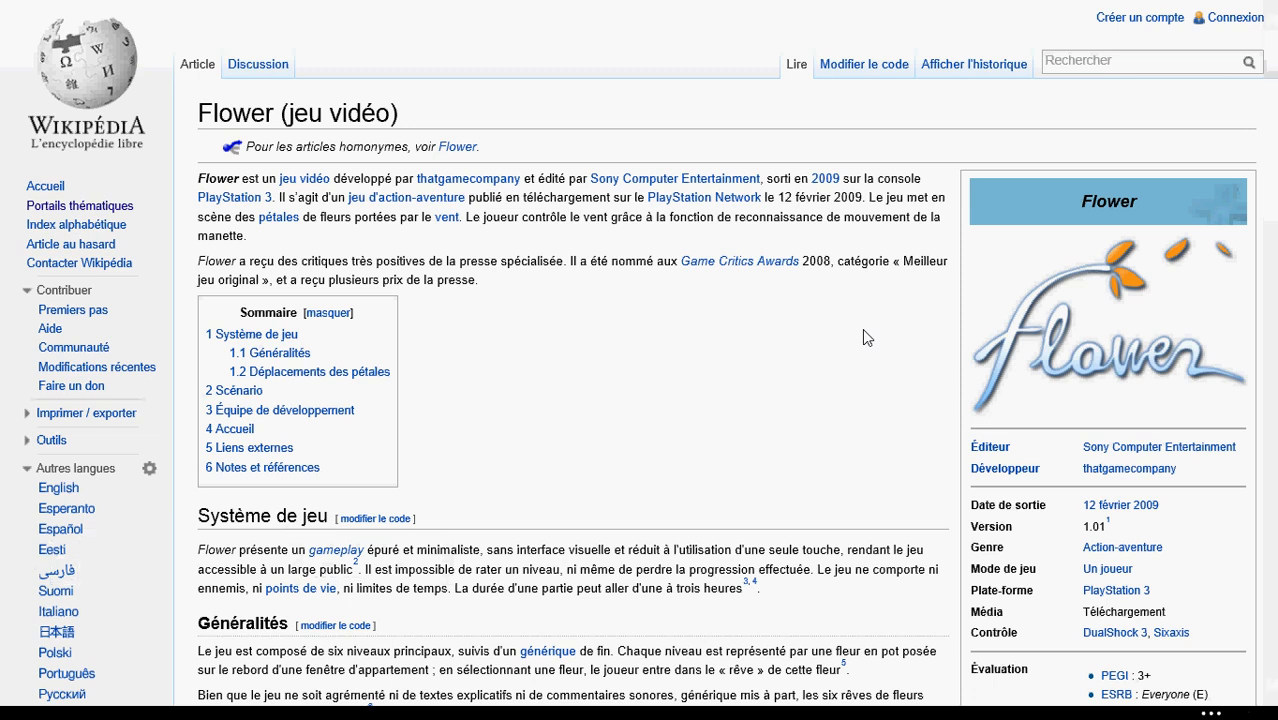
right_click(759, 330)
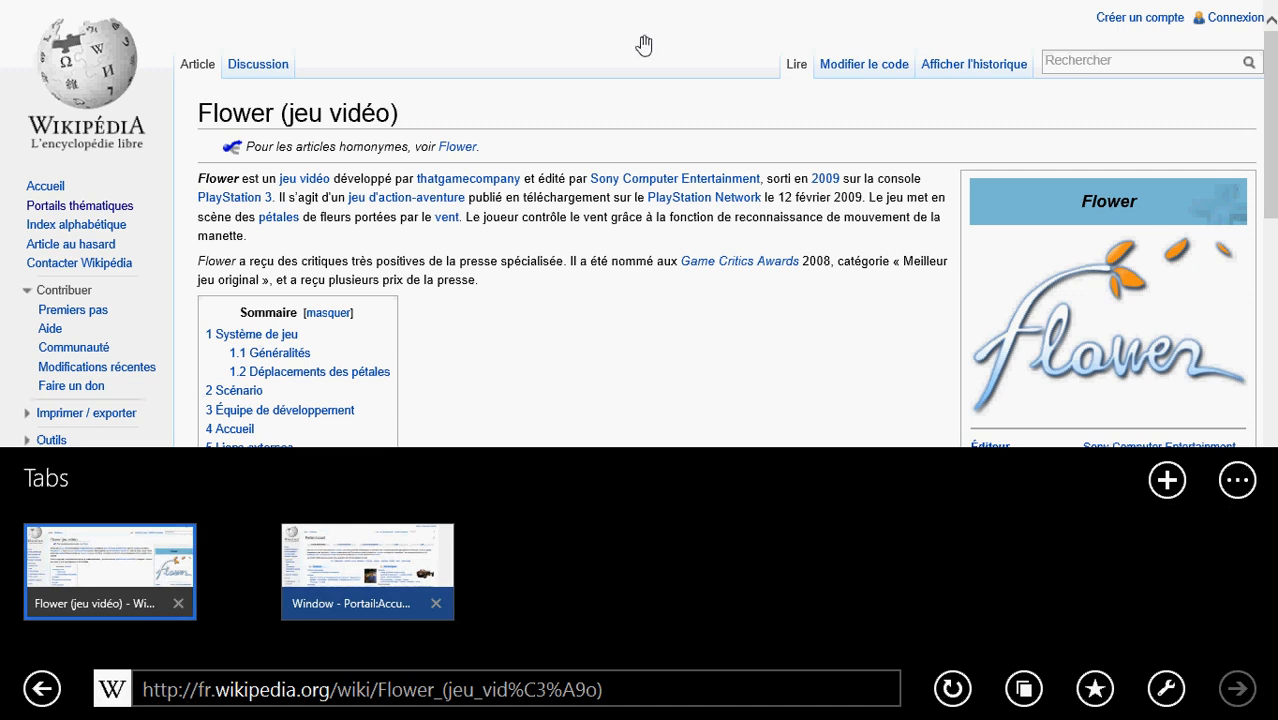
click(646, 10)
mouse_move(651, 9)
mouse_down()
mouse_move(645, 77)
mouse_move(646, 20)
mouse_up()
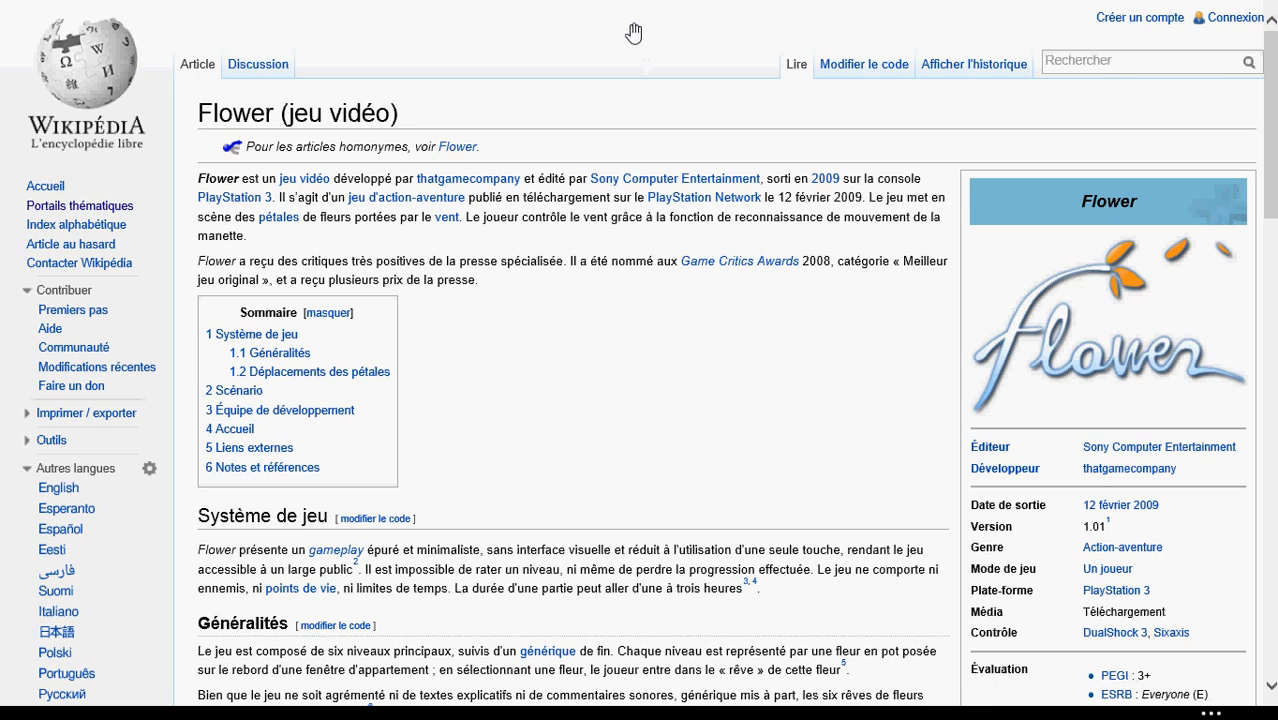
right_click(634, 33)
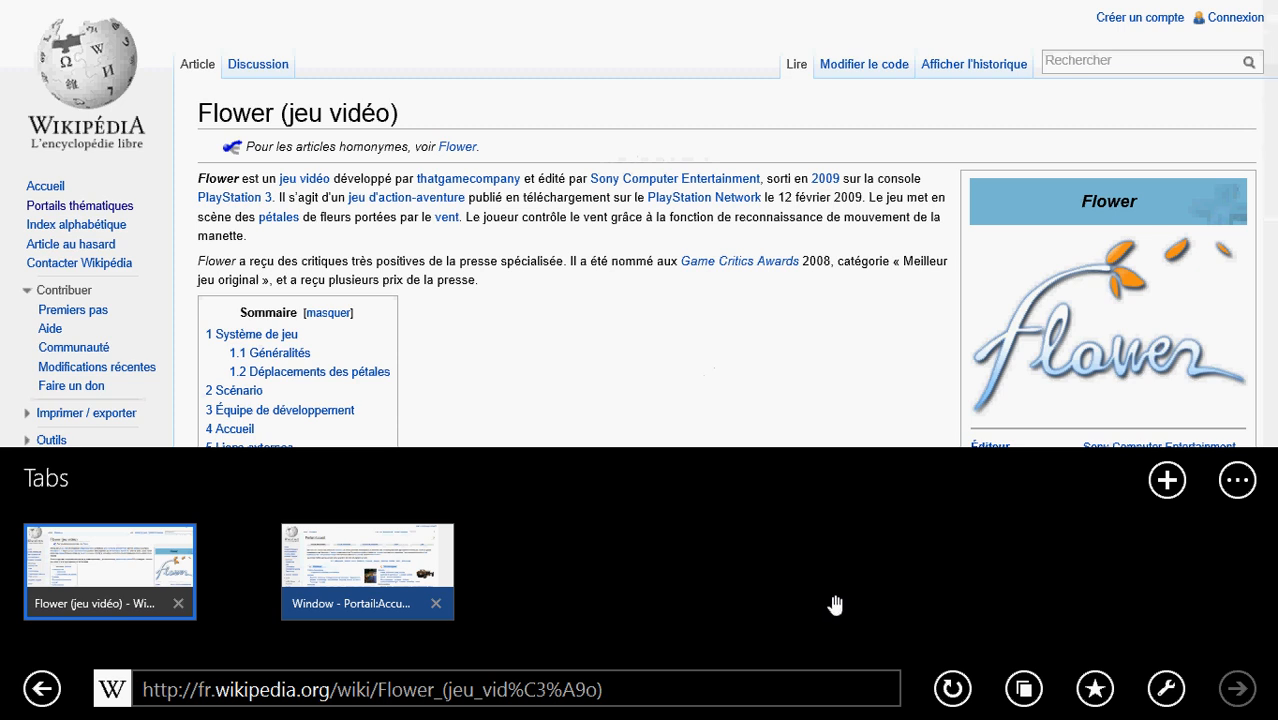
click(678, 328)
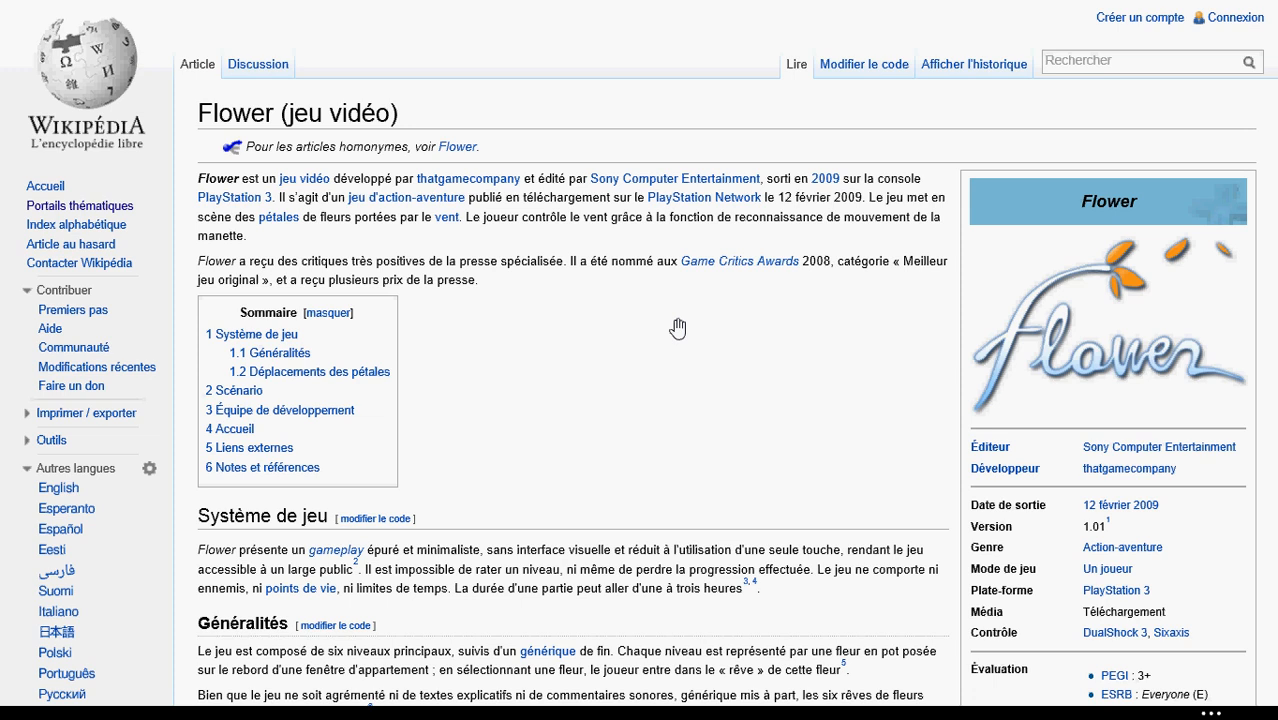
right_click(678, 328)
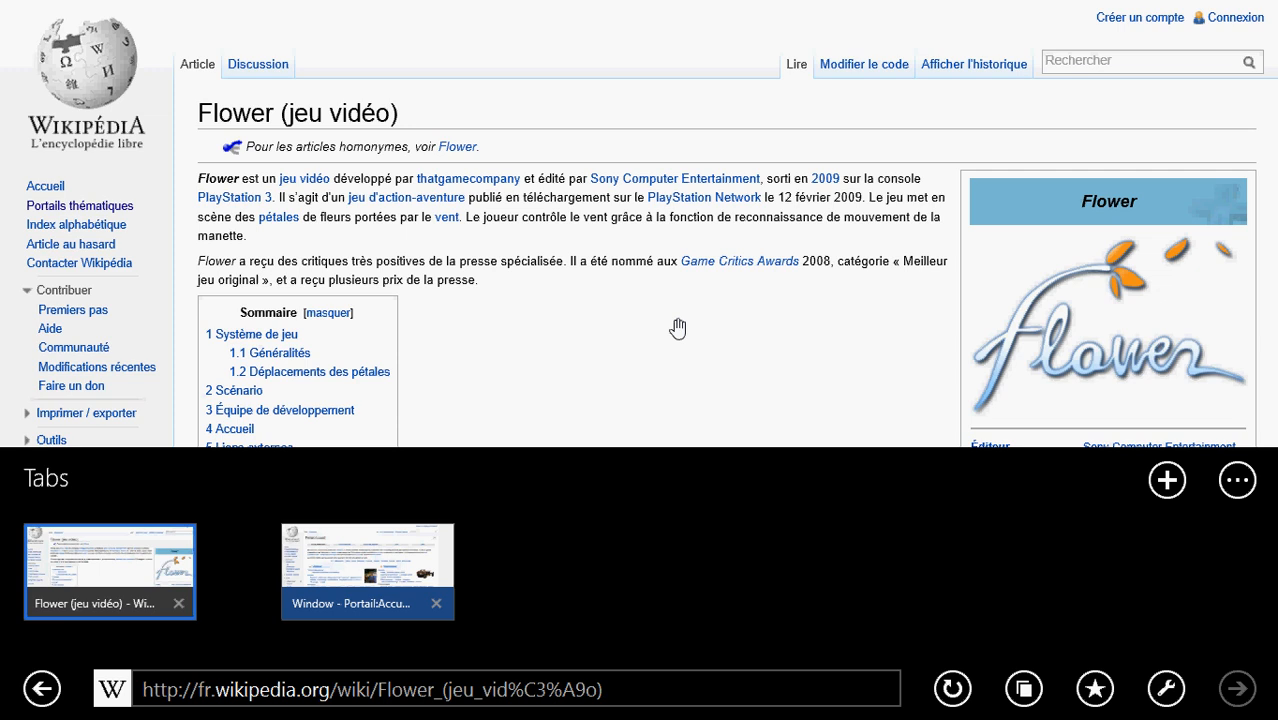
click(551, 690)
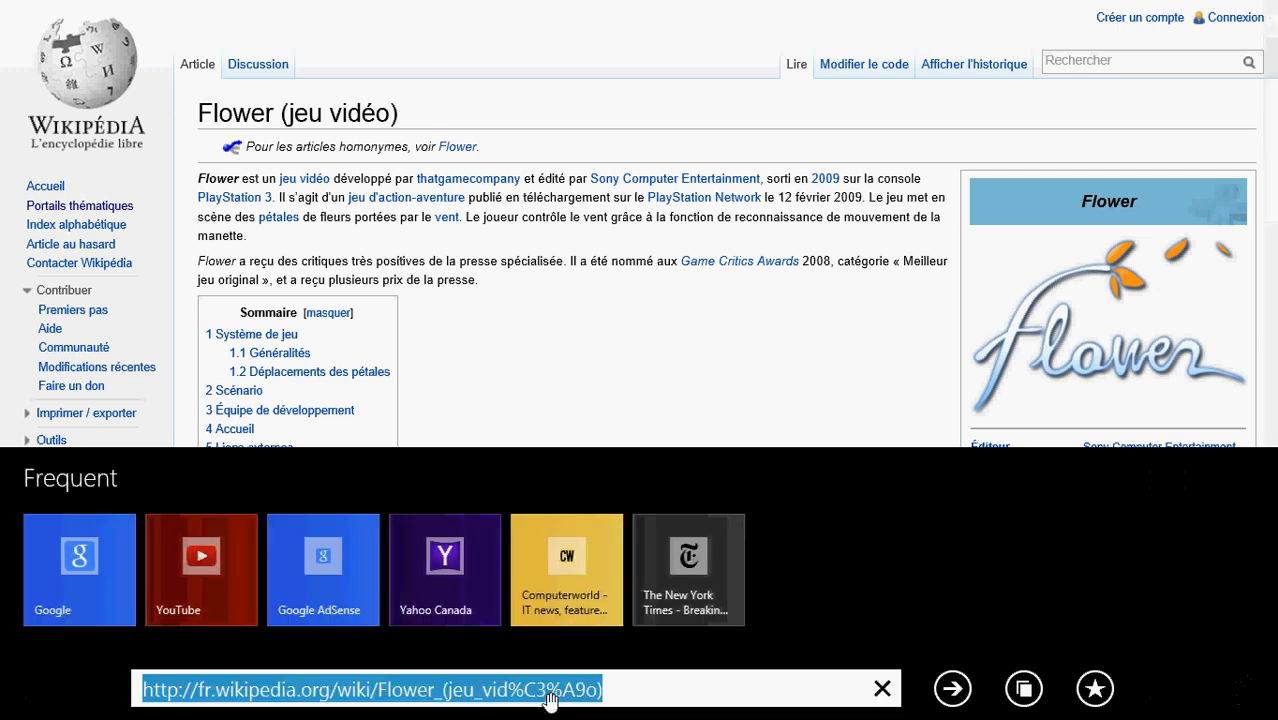
text(www)
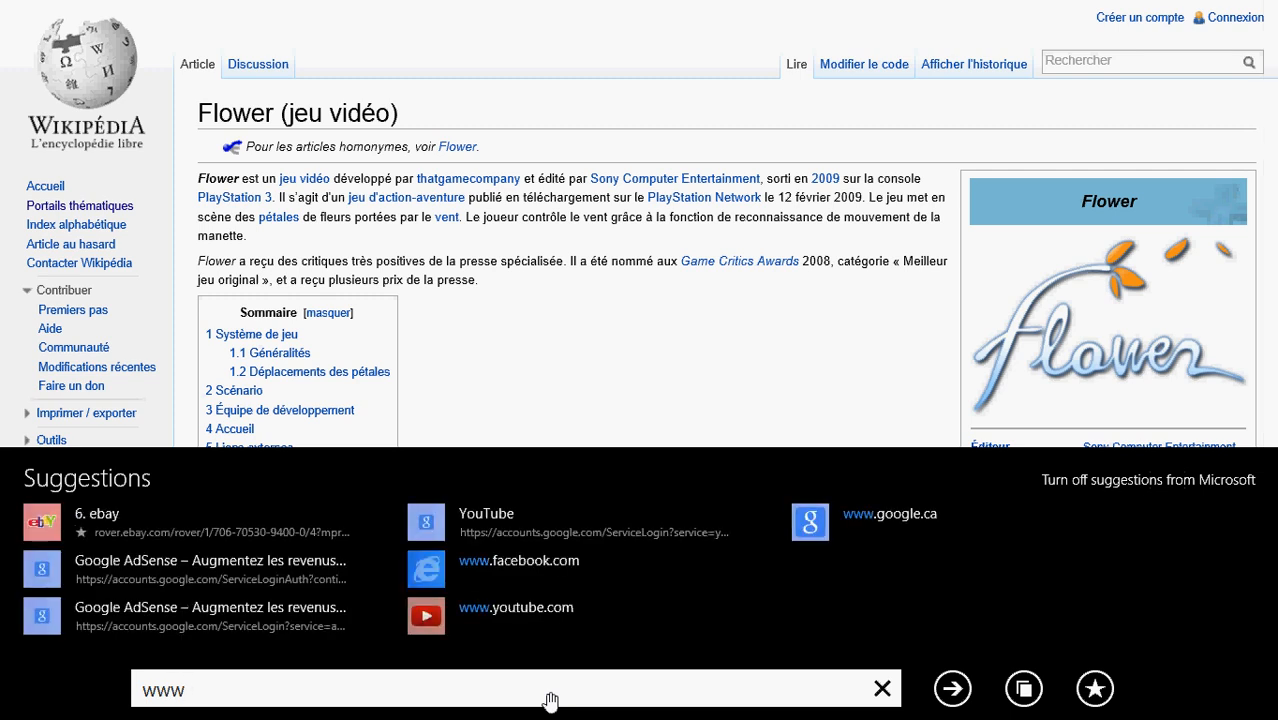
text(.google.com)
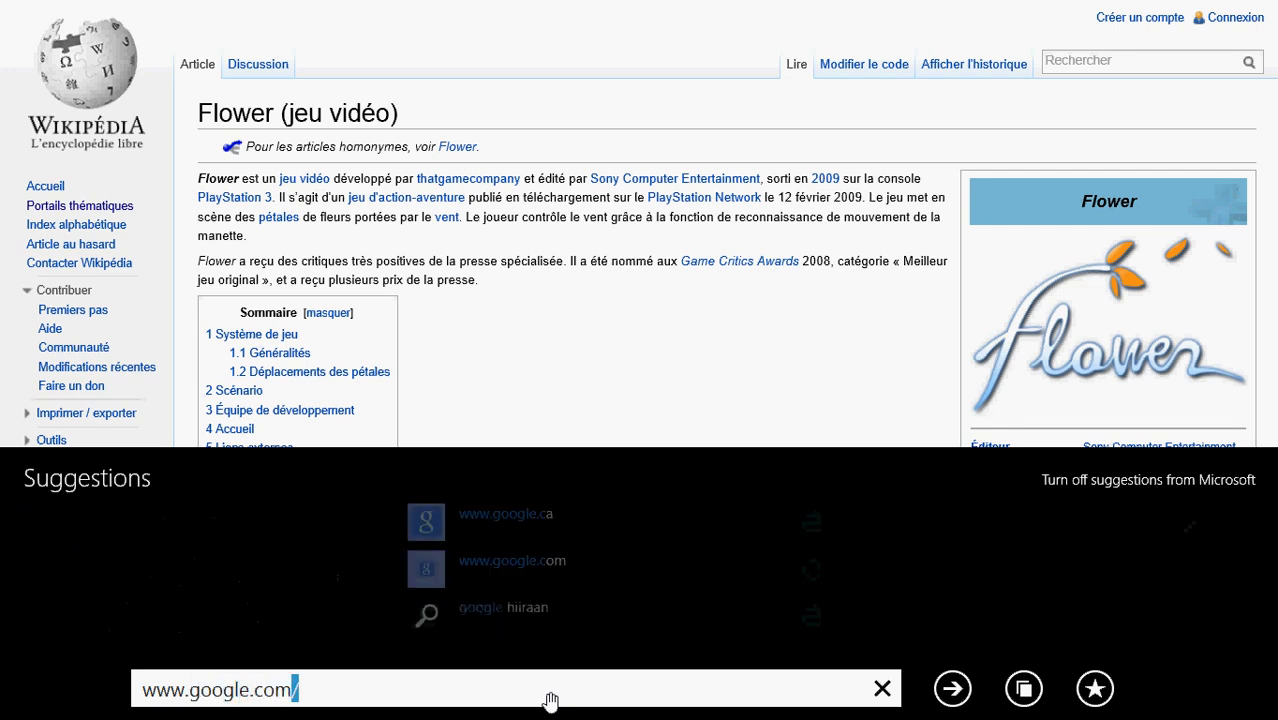
key(Return)
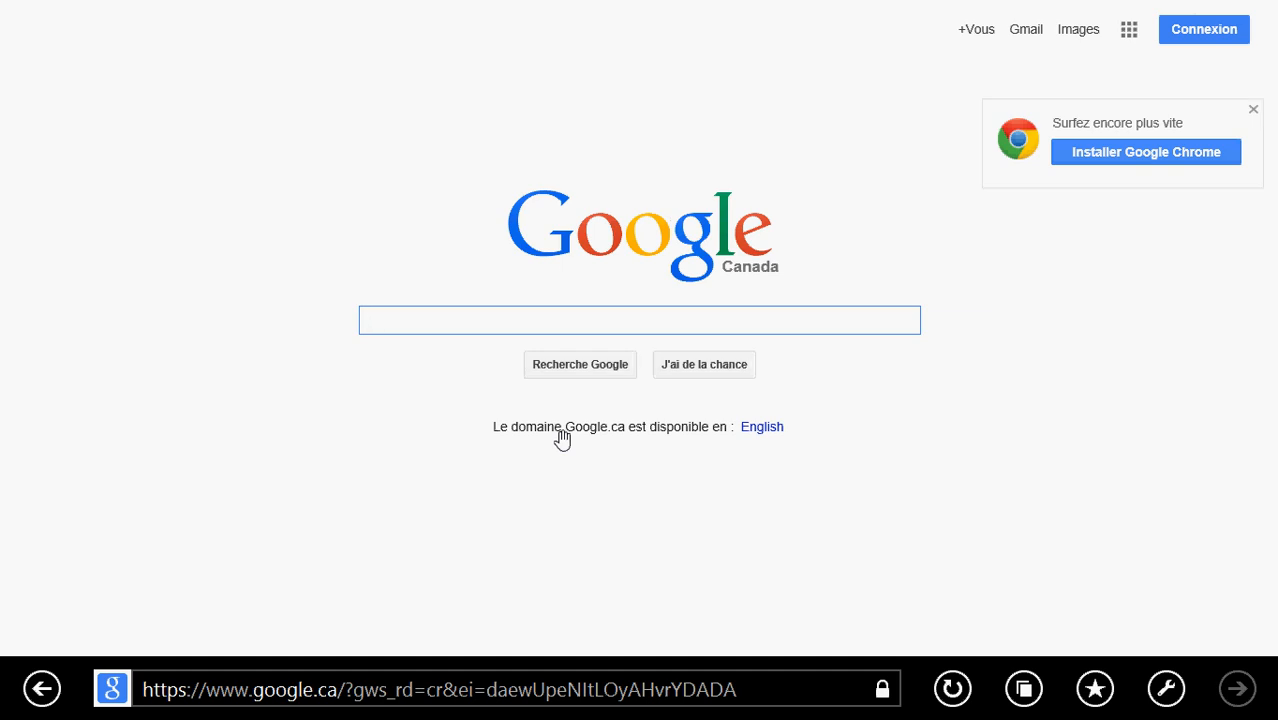
click(414, 699)
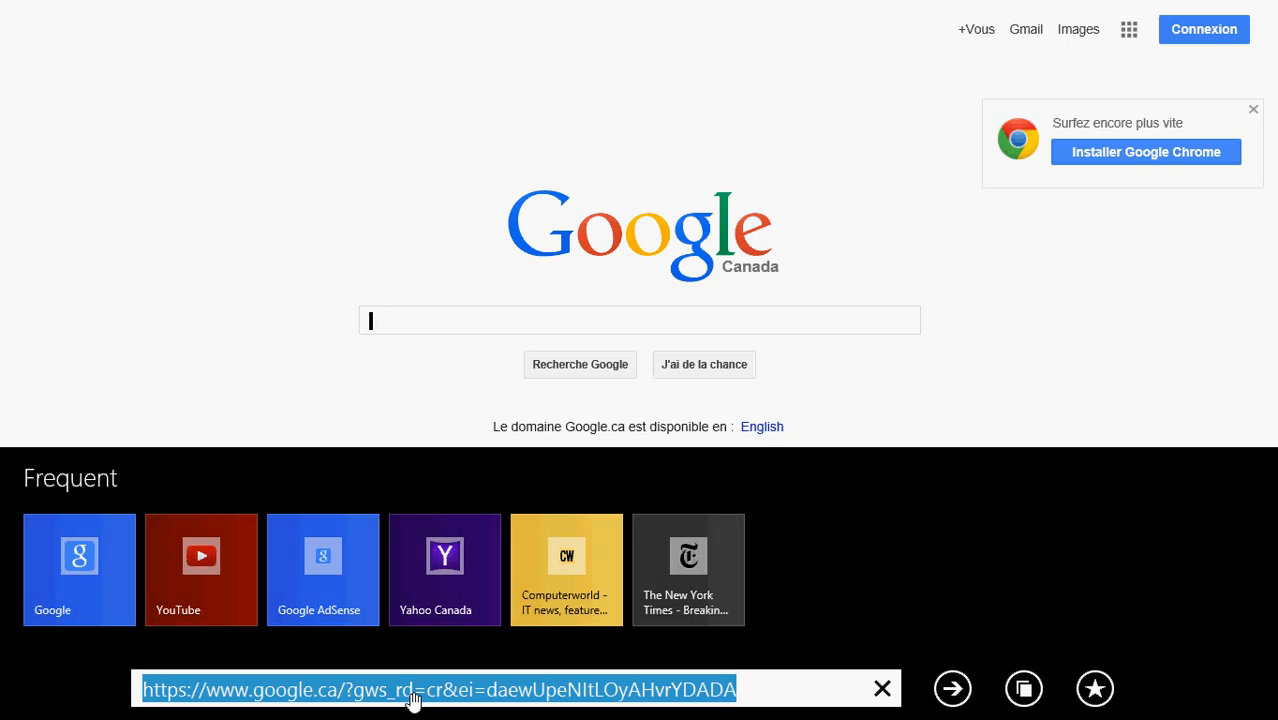
text(w)
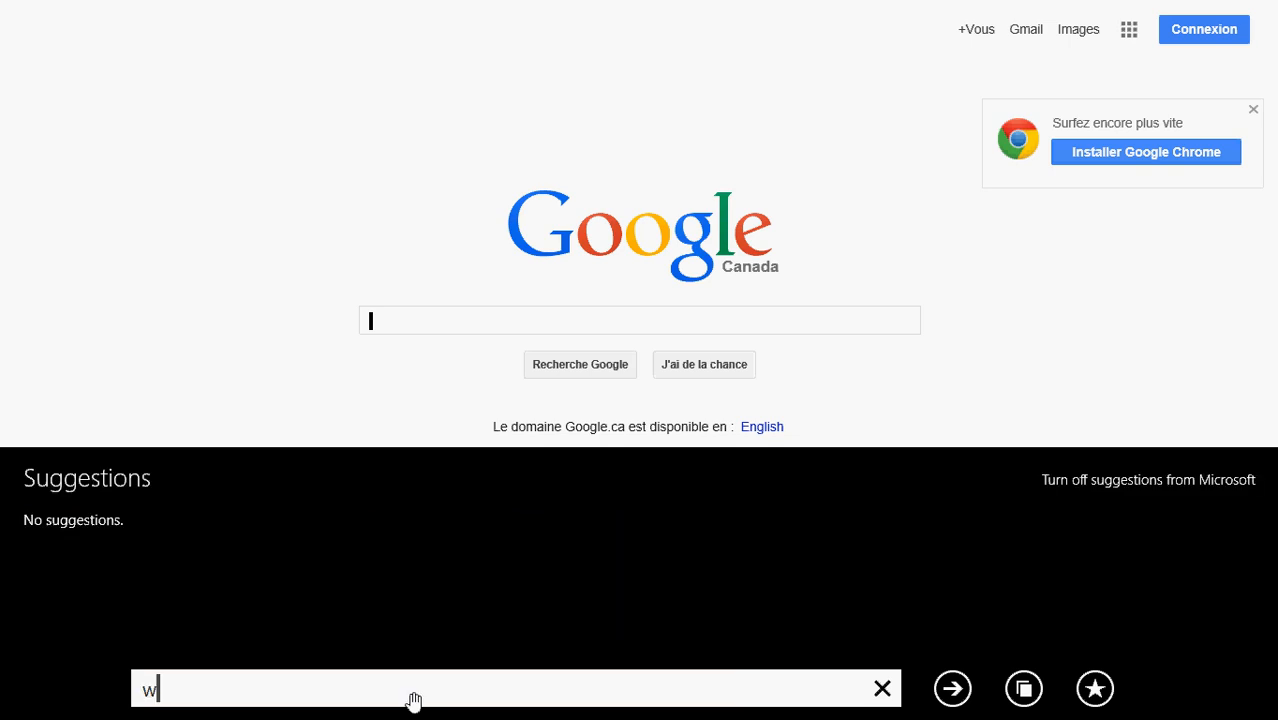
text(ww.computerworld.com/)
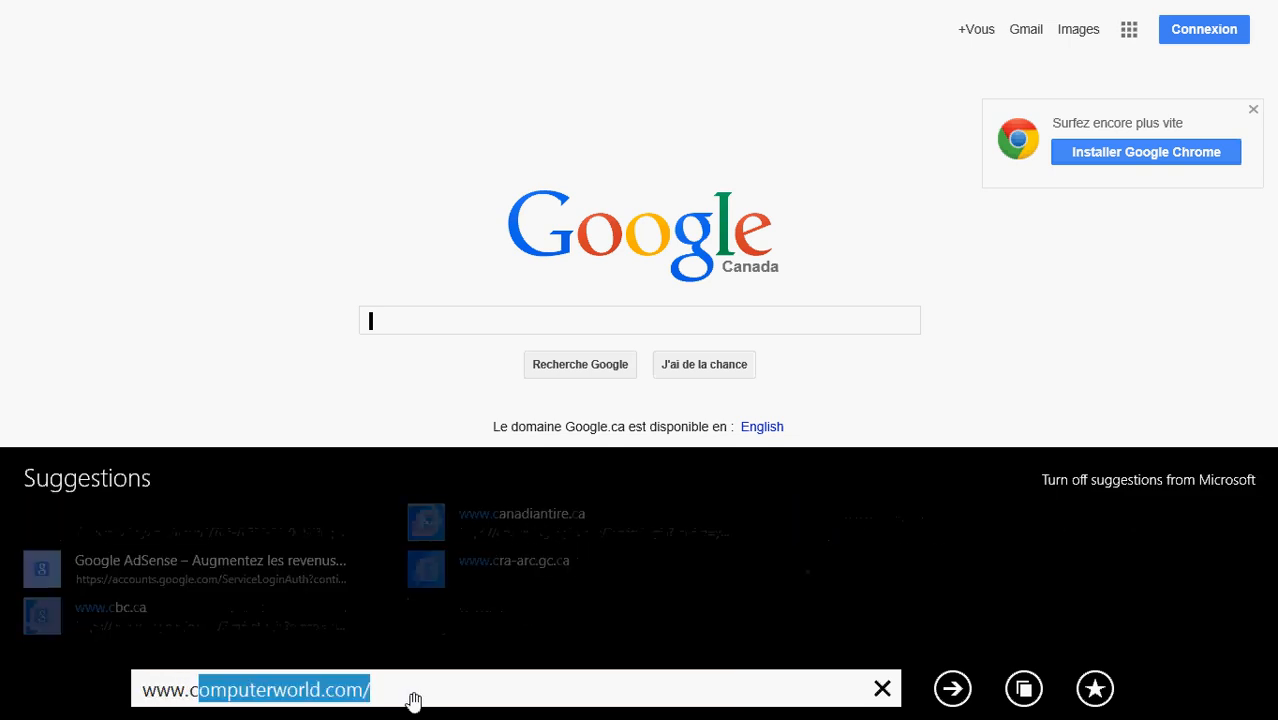
key(Return)
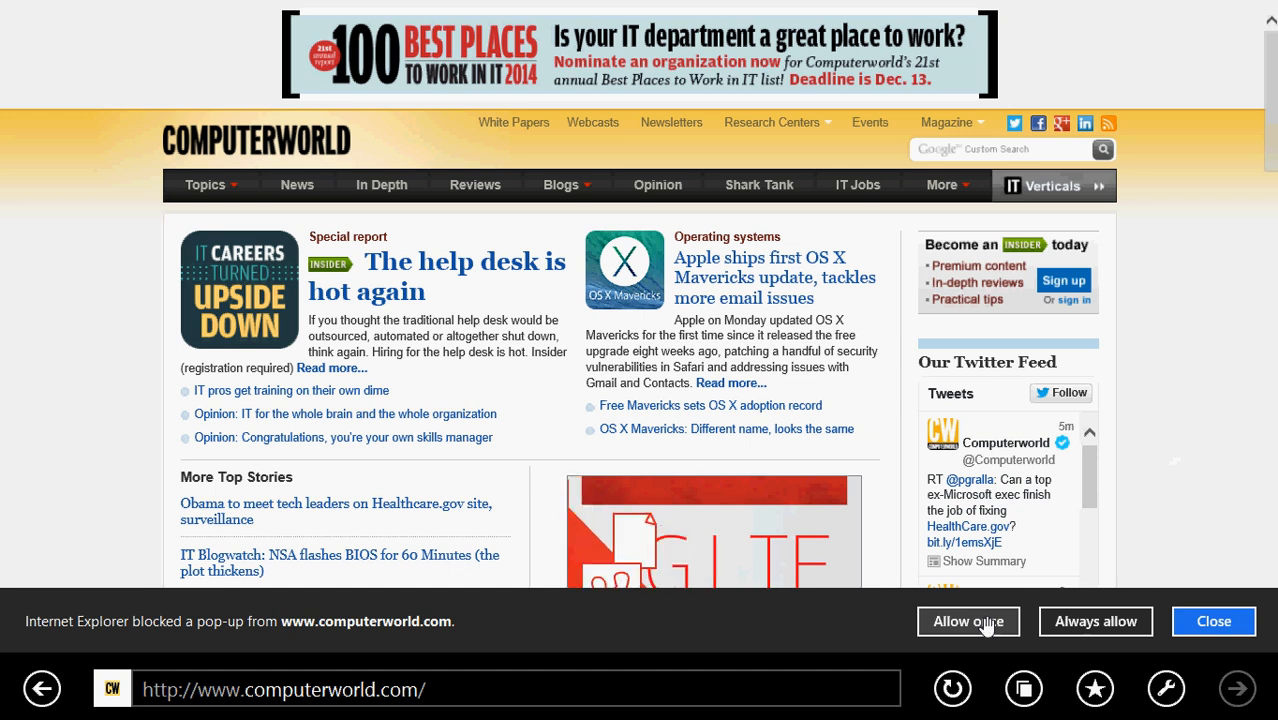
click(1214, 626)
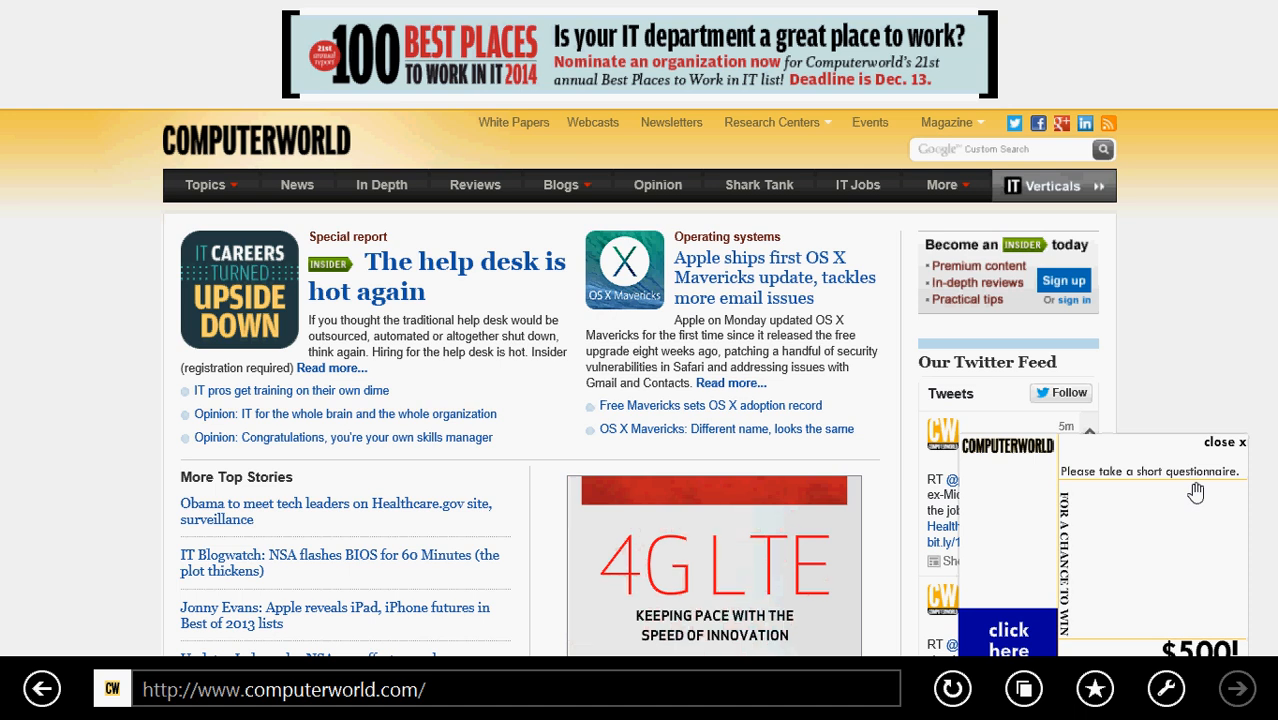
click(815, 698)
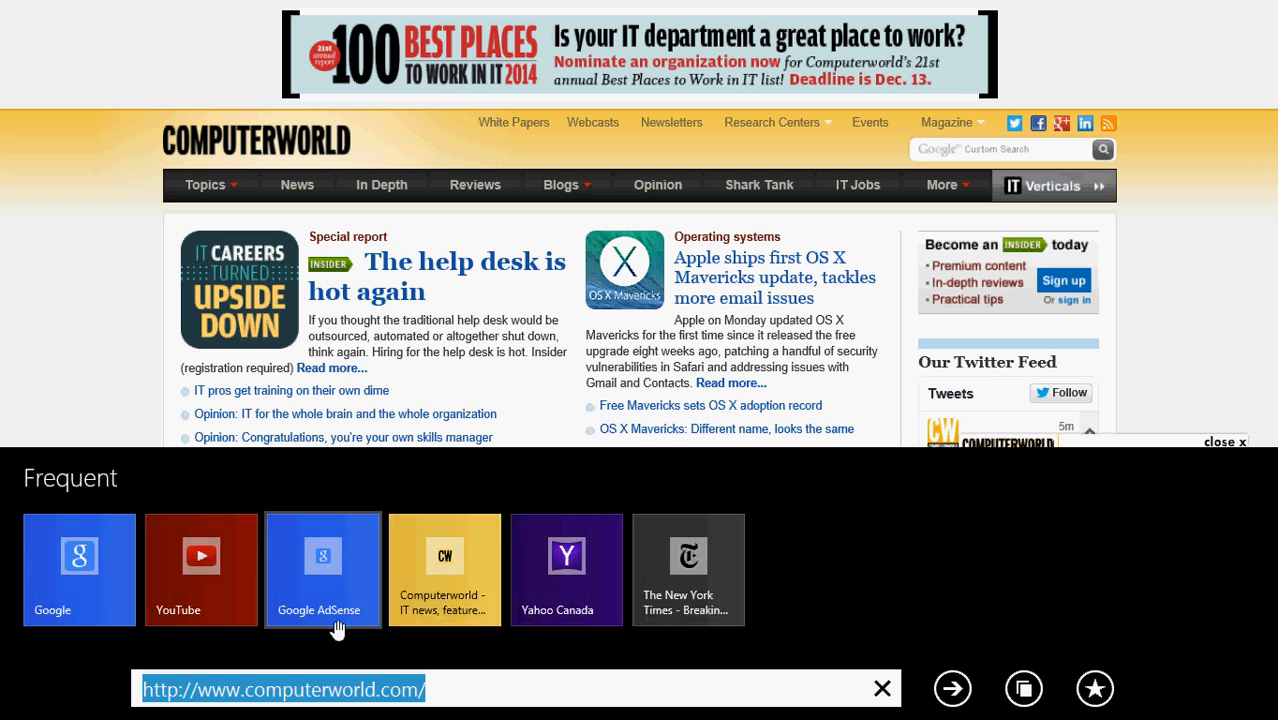
text(www.google.ca)
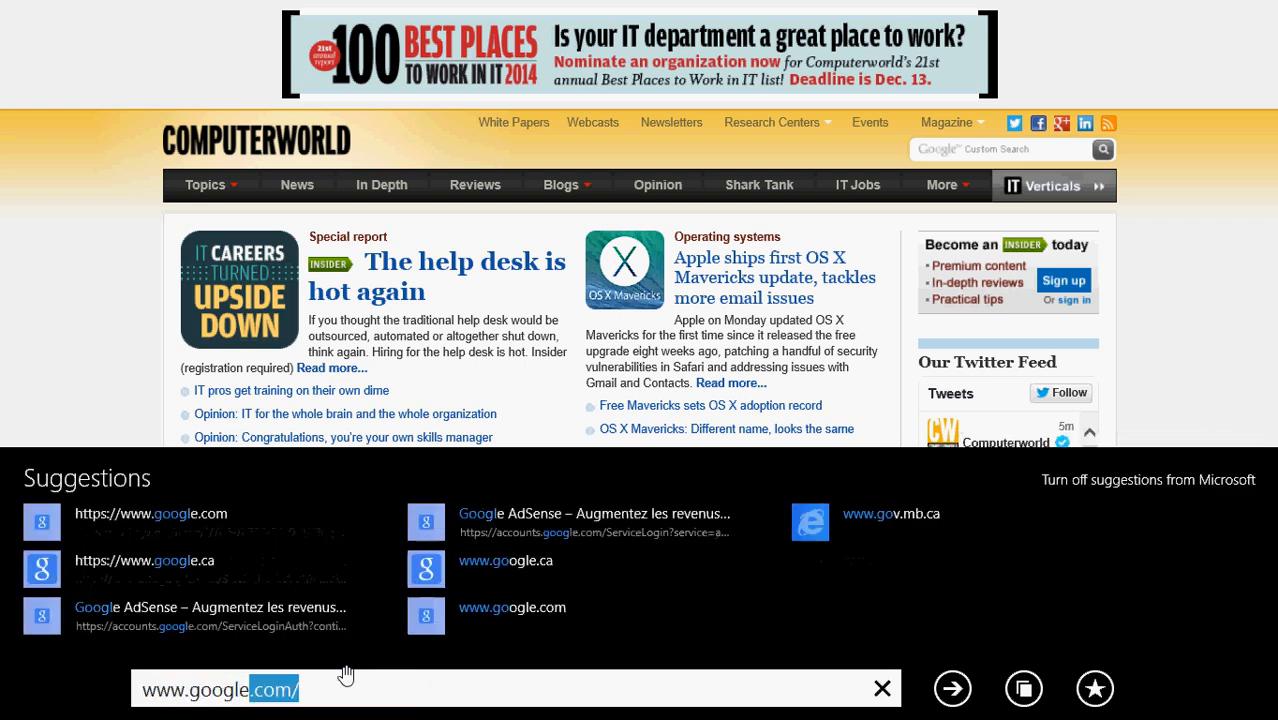
key(BackSpace)
key(BackSpace)
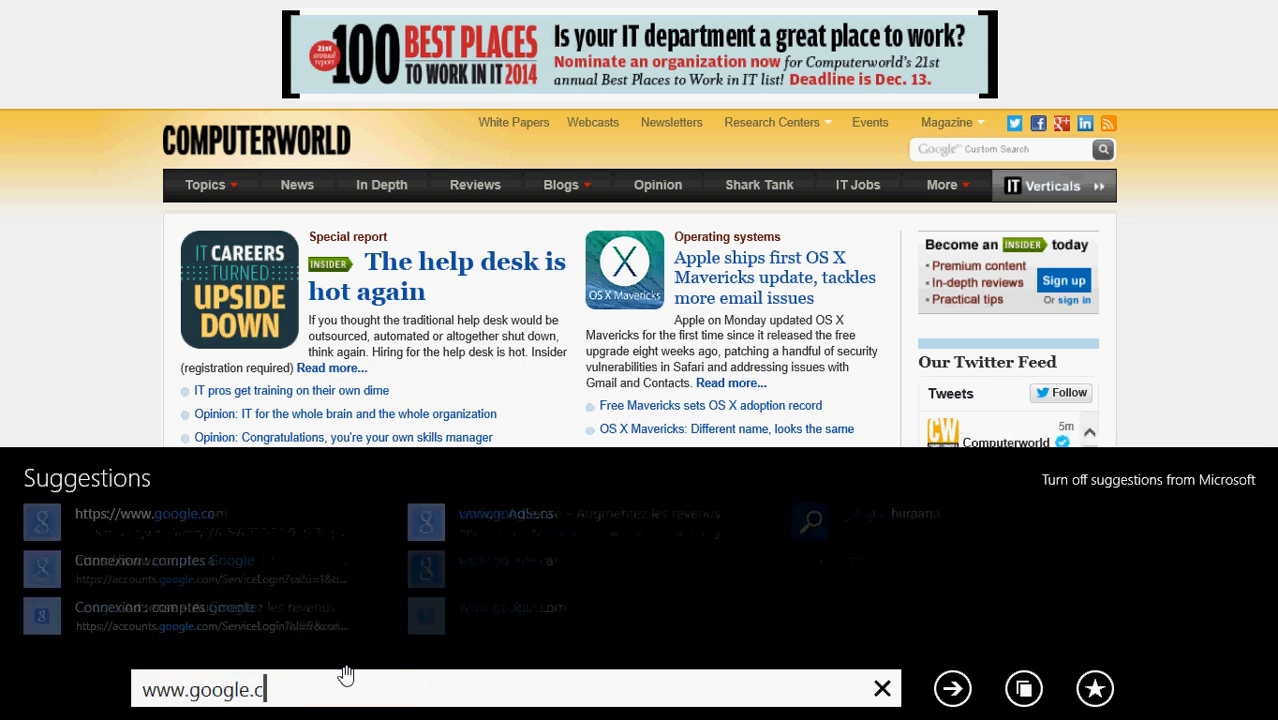
text(om/)
key(Return)
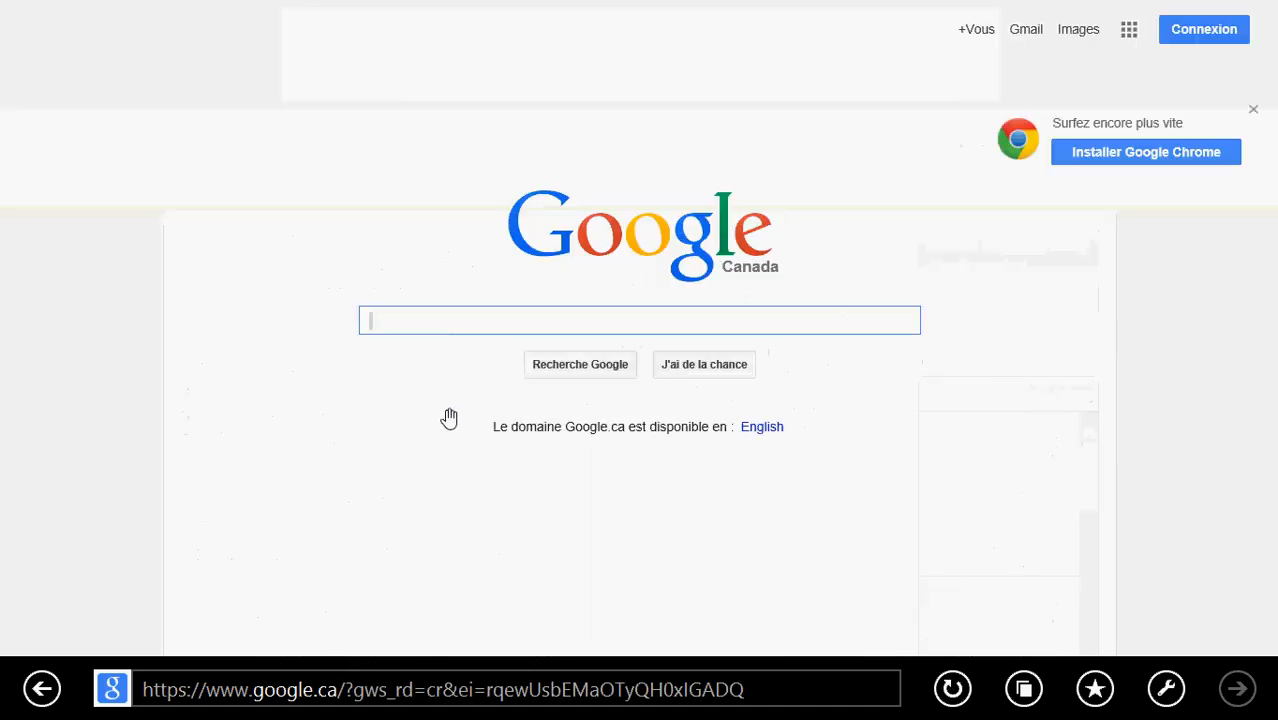
Step: Search Google for "youtube", open the main YouTube result and look over its home page
text(y)
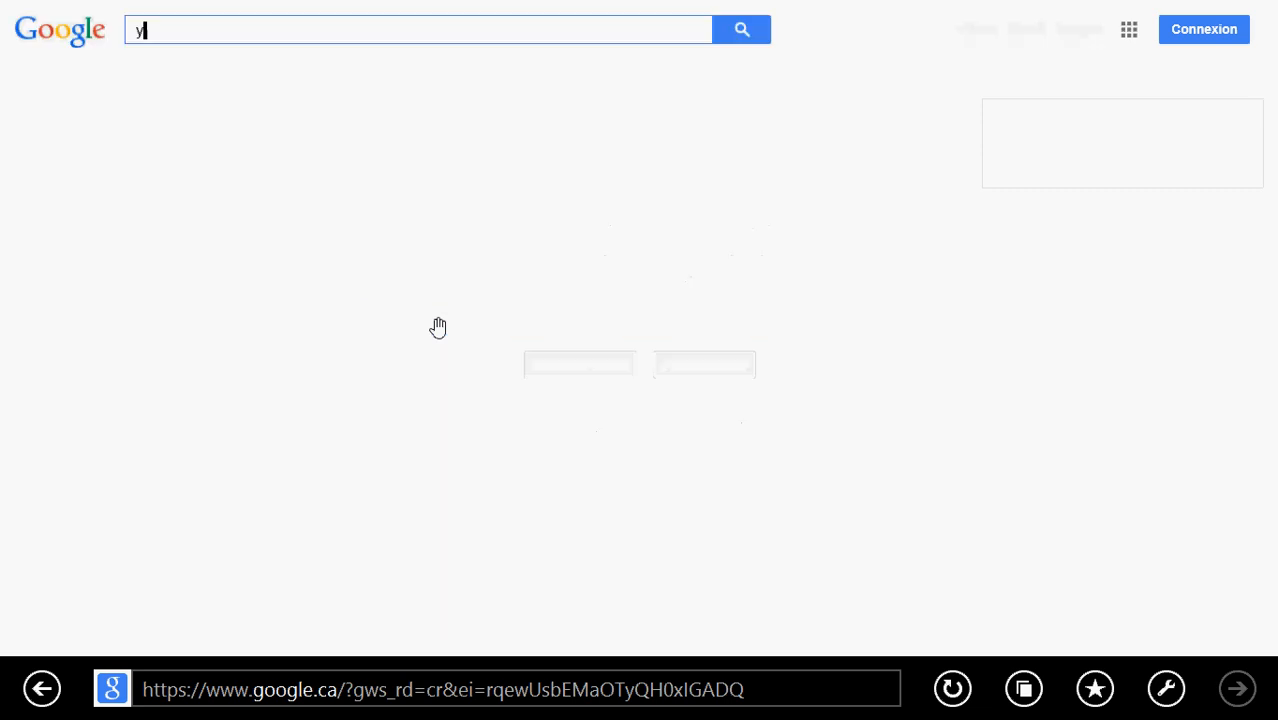
text(outube)
key(Return)
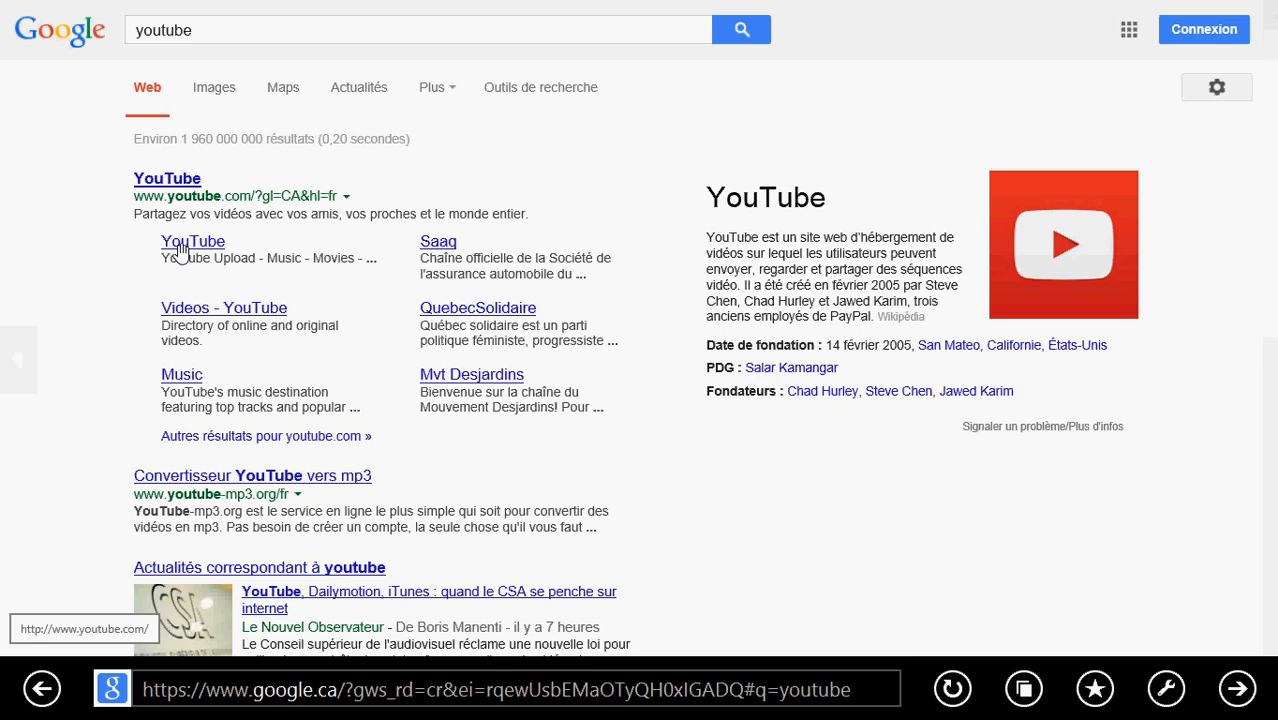
click(176, 180)
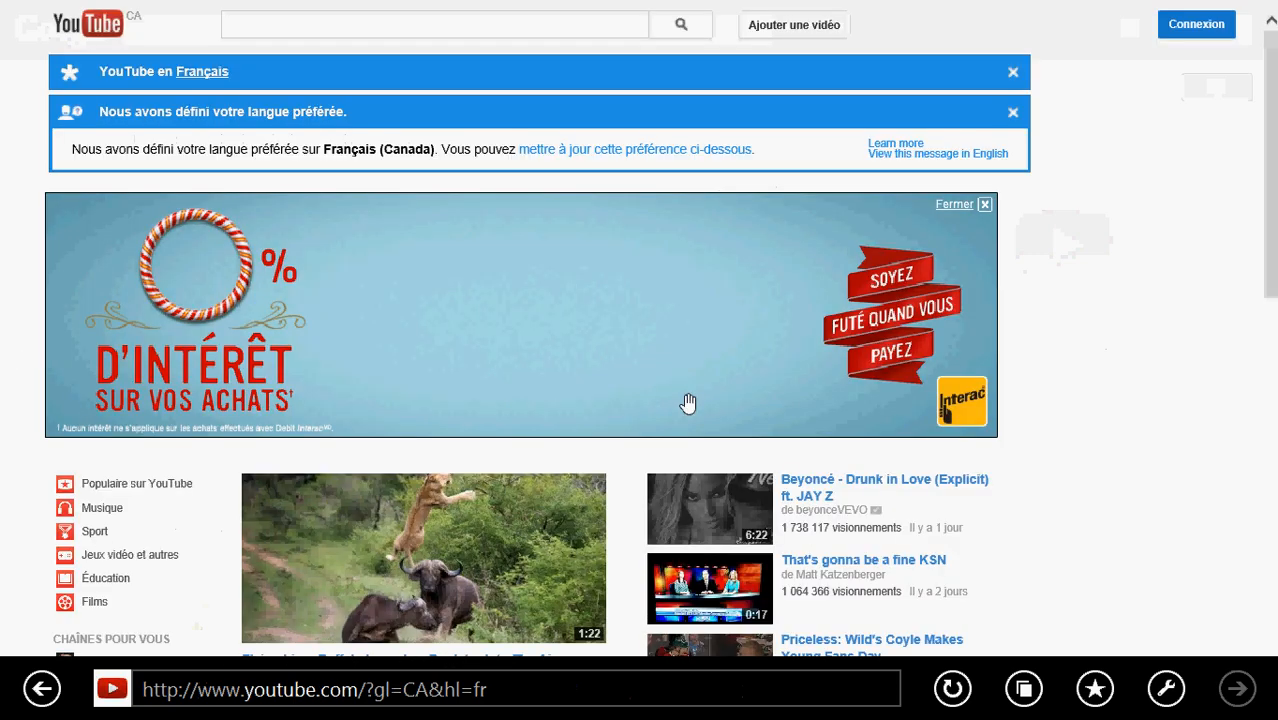
scroll(688, 402, down, 15)
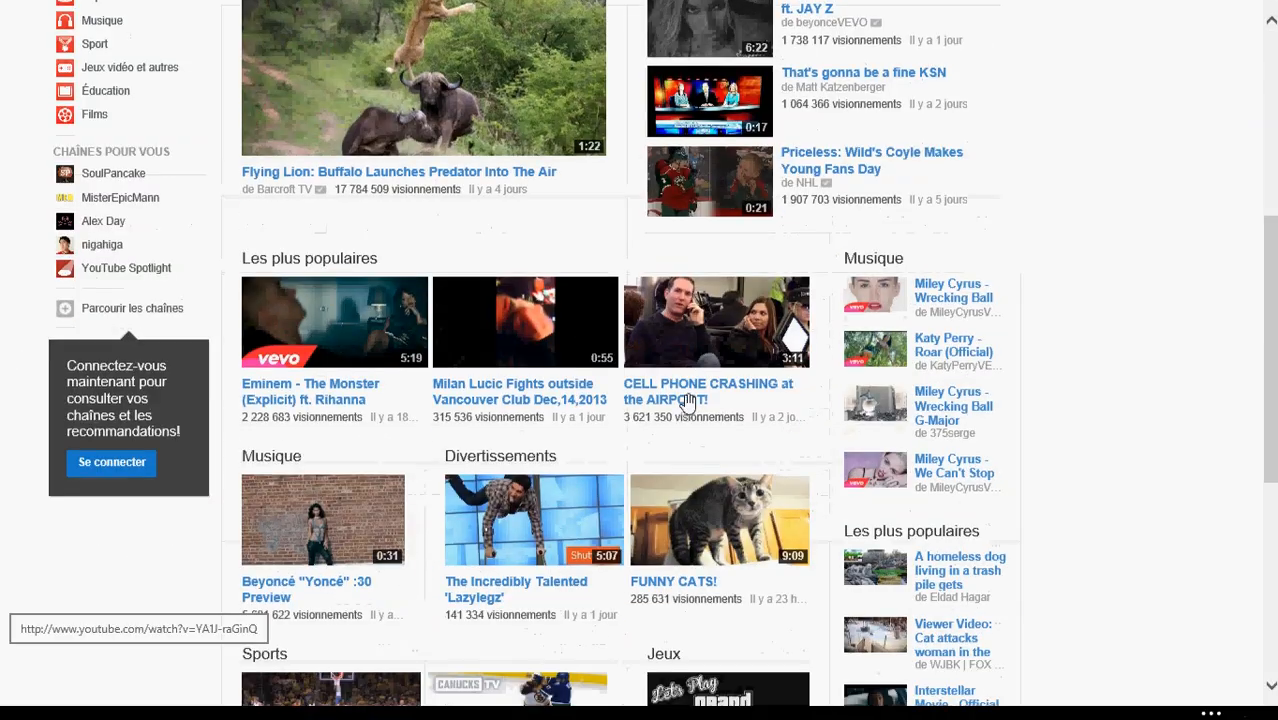
scroll(688, 402, up, 15)
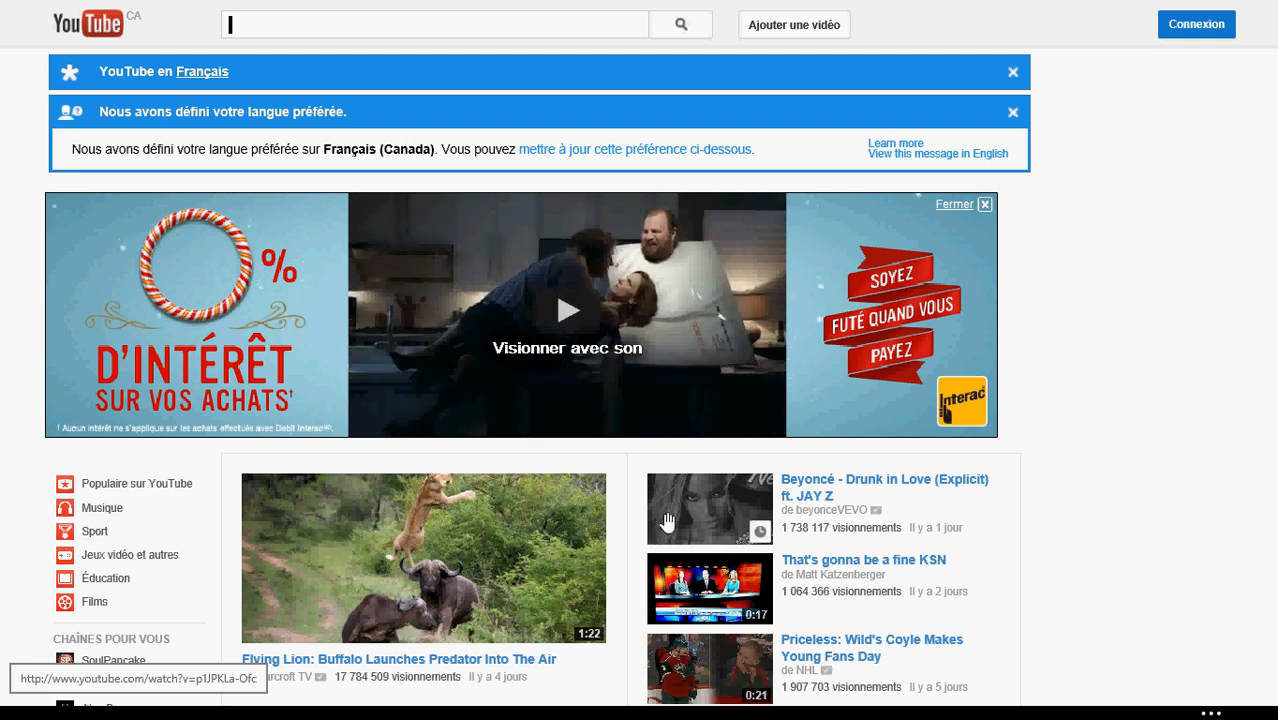
Step: Switch to the Windows desktop by way of the Start screen and open the desktop version of Internet Explorer
key(super)
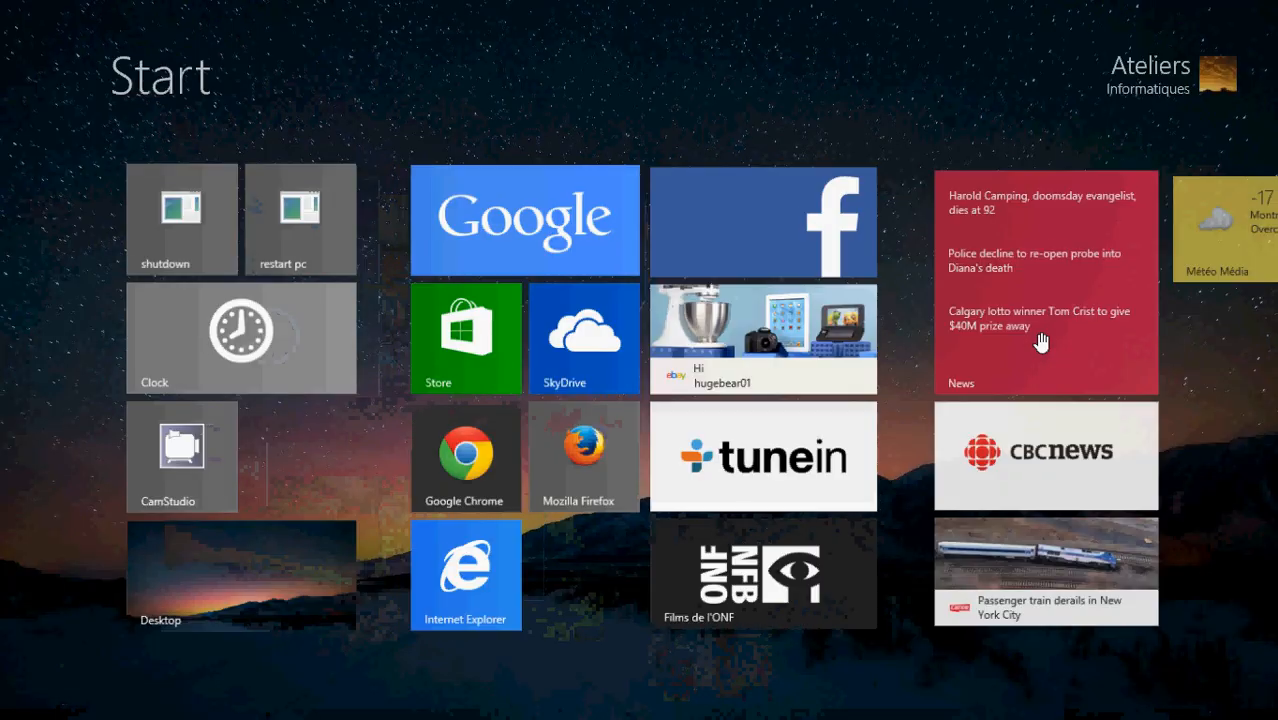
scroll(1040, 342, down, 5)
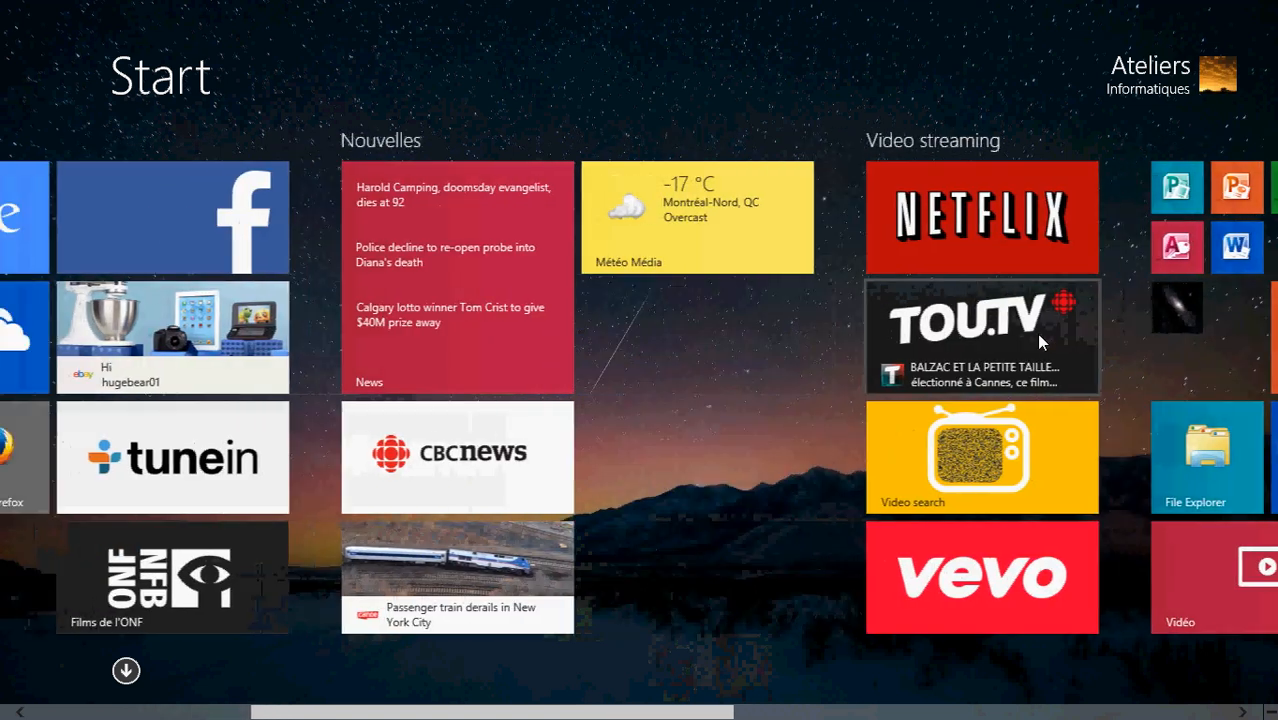
scroll(1036, 333, up, 3)
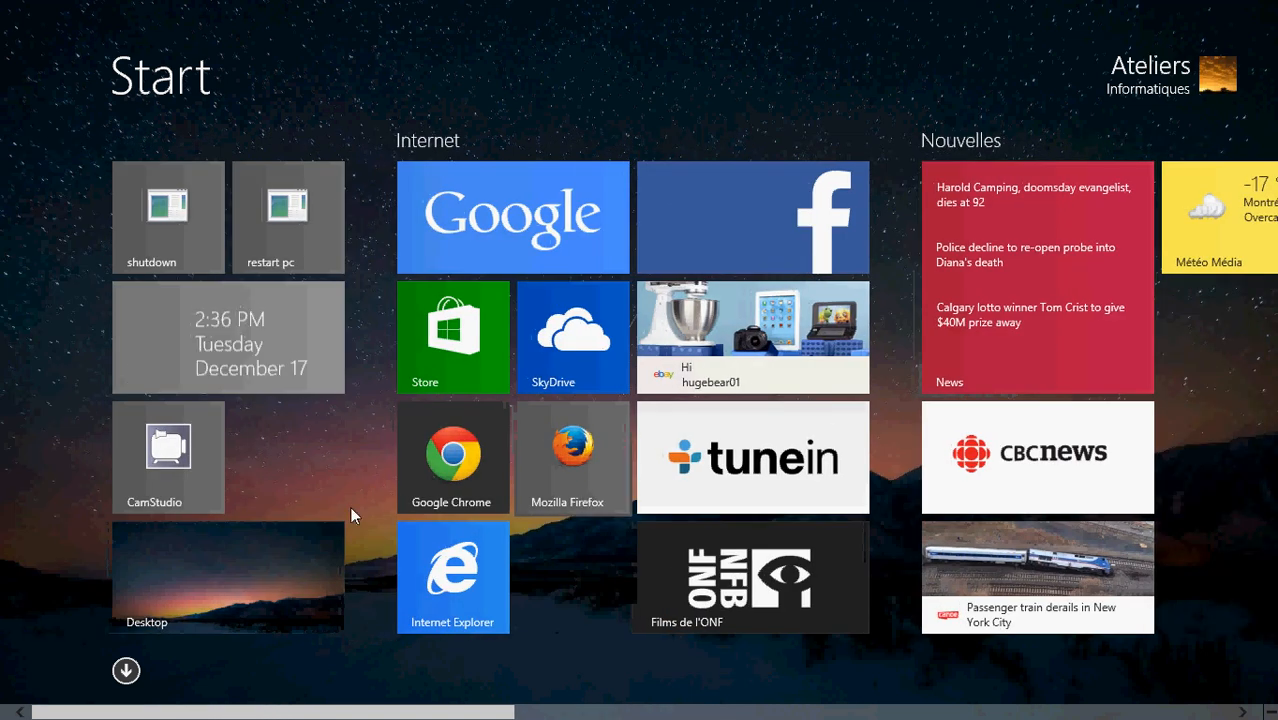
click(272, 576)
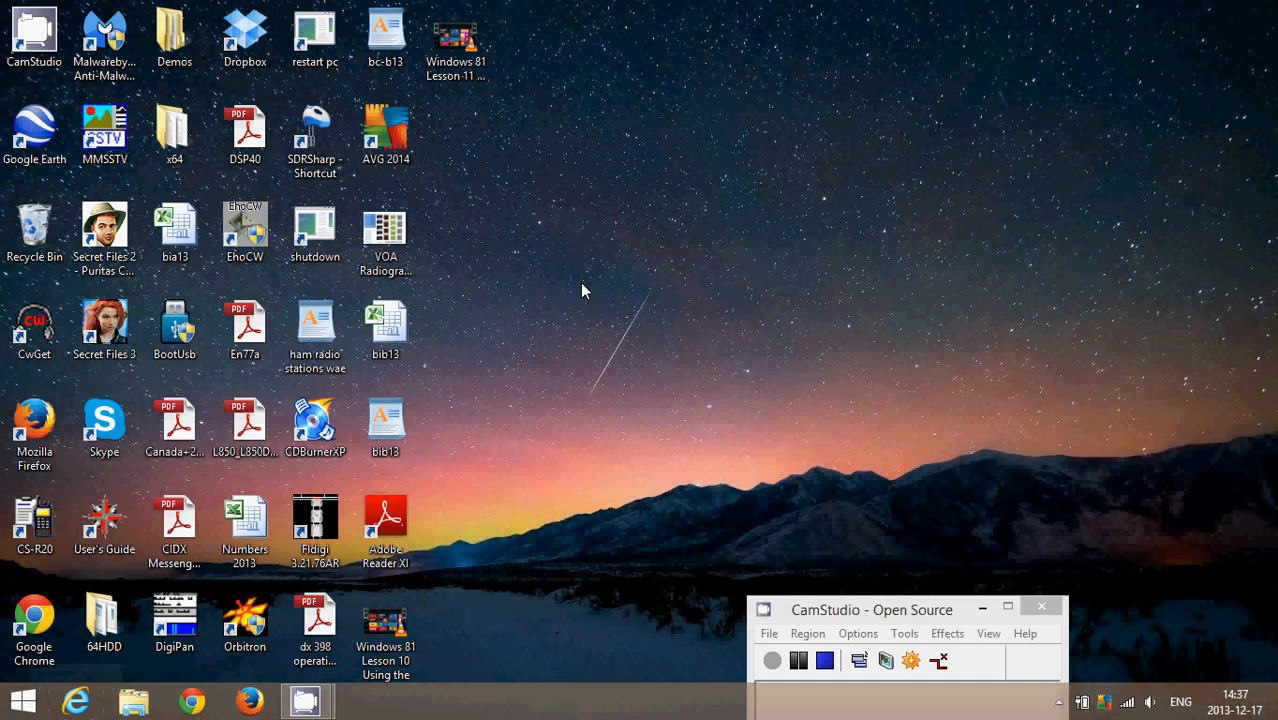
click(71, 704)
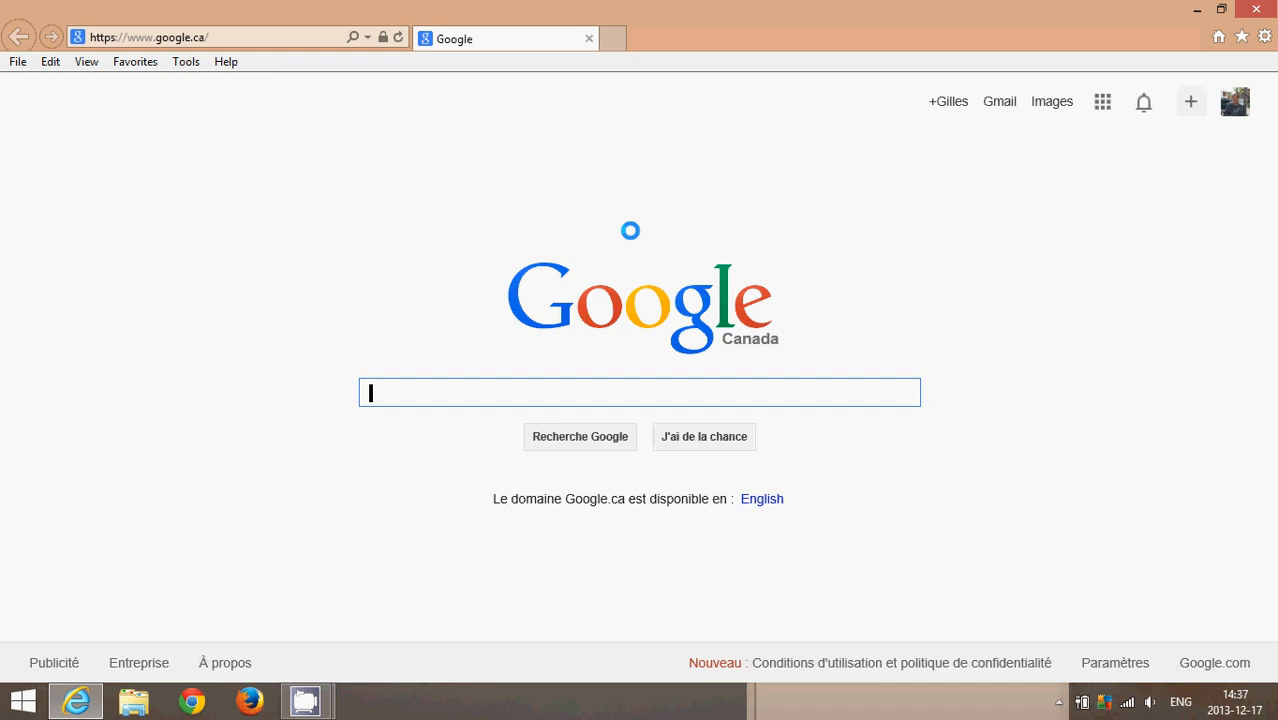
Step: View the Favorites commands of desktop Internet Explorer, close them and return to the Start screen
click(120, 64)
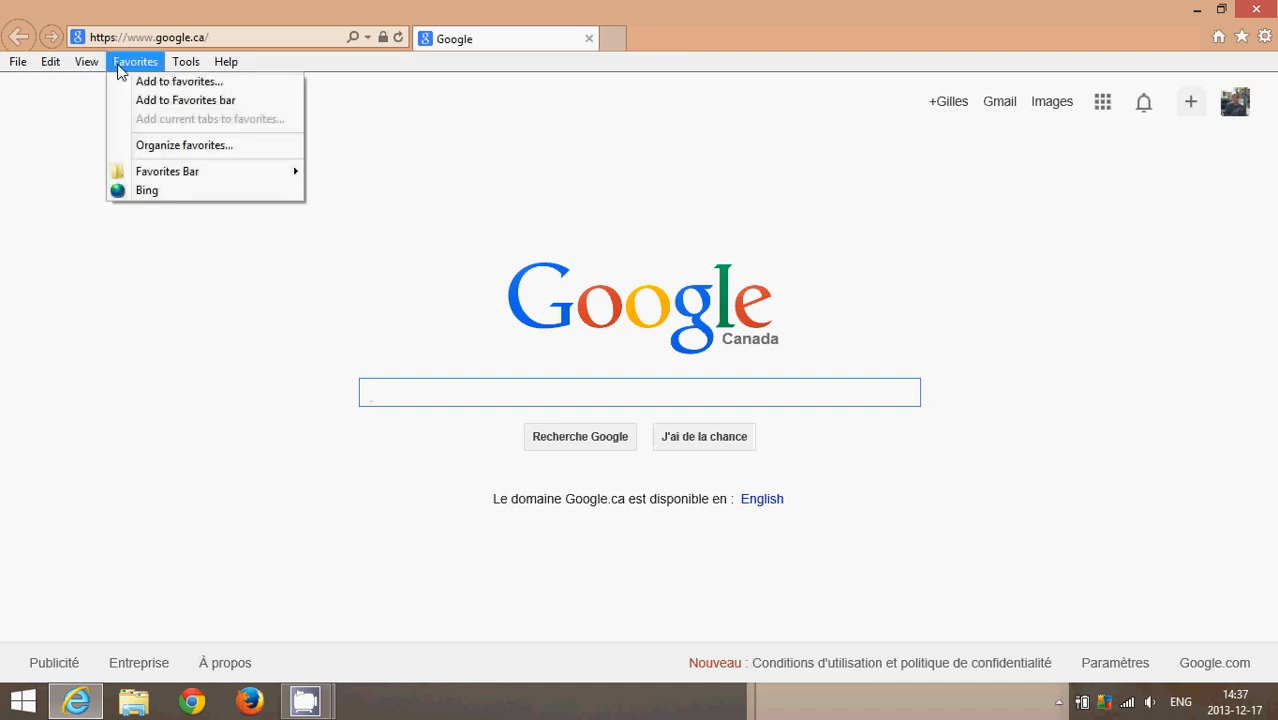
key(Right)
click(566, 184)
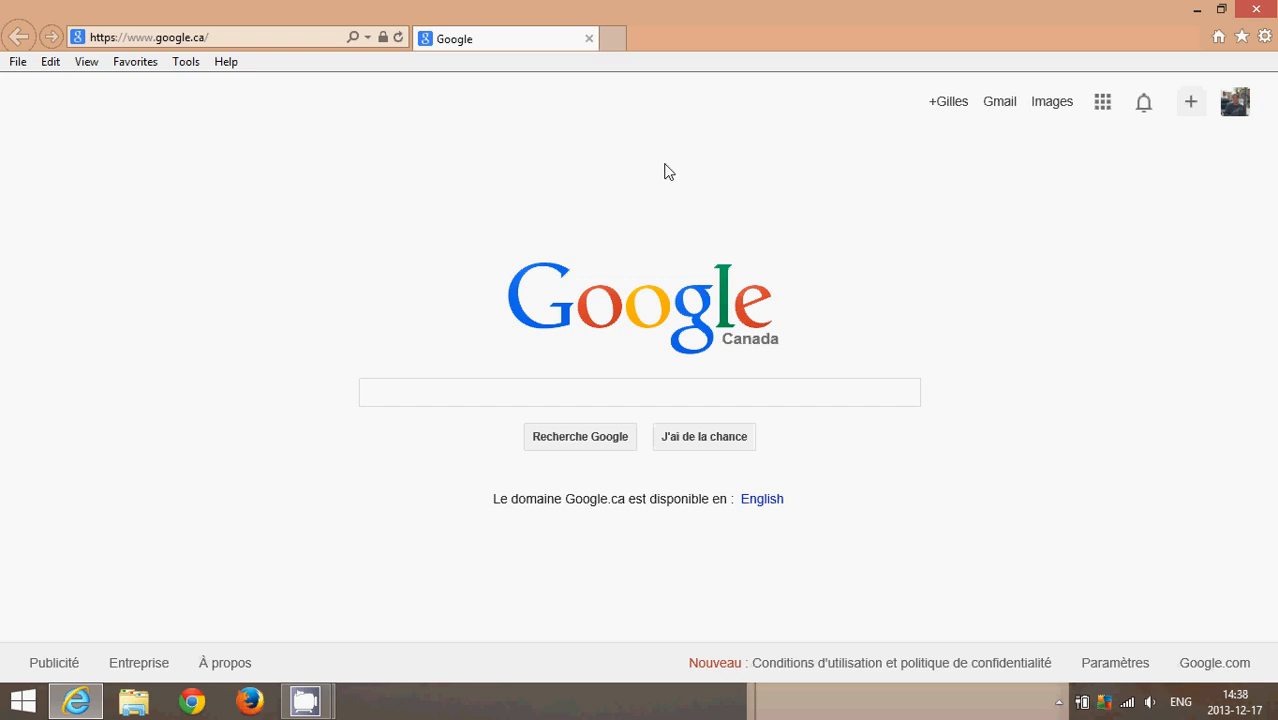
key(super)
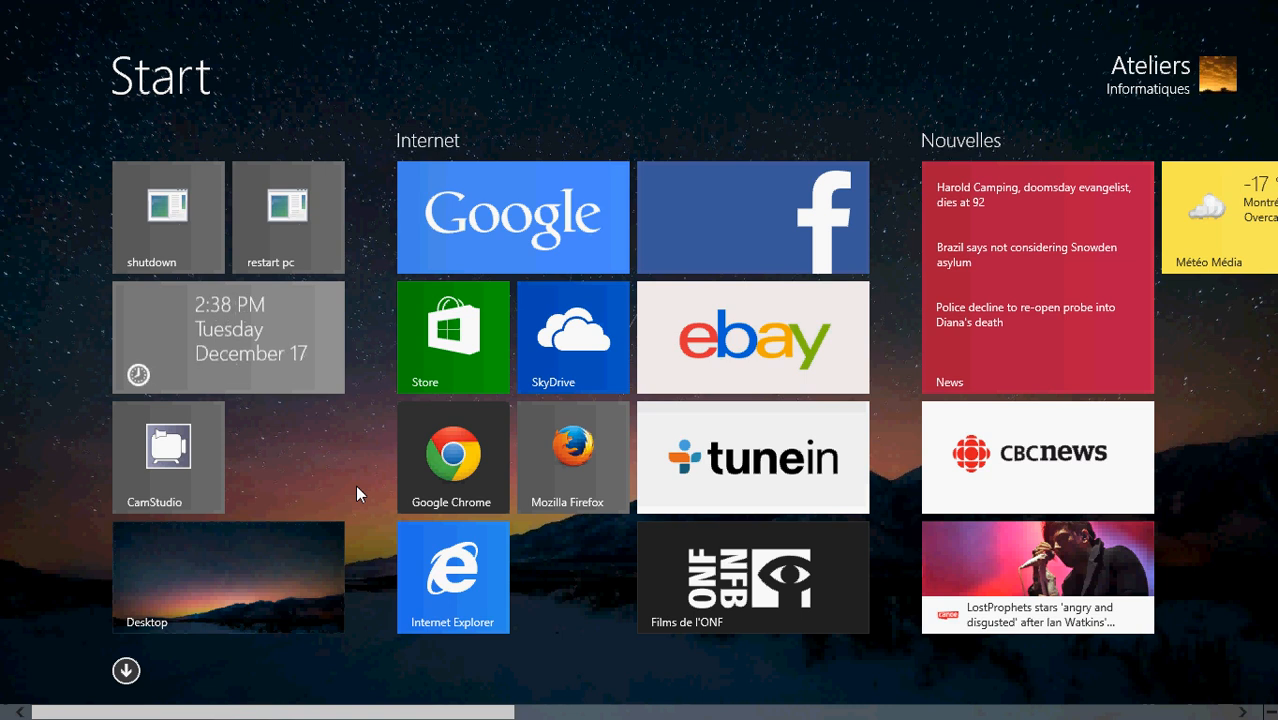
click(441, 619)
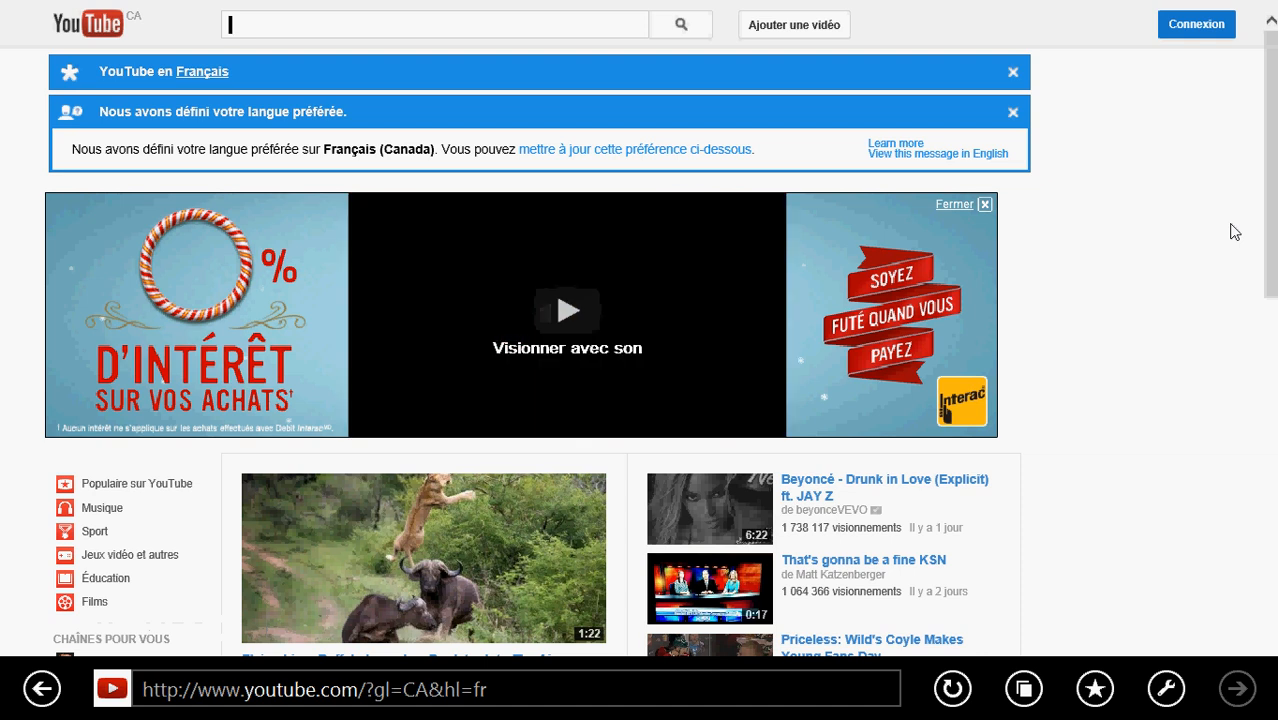
click(677, 700)
text(www.google.ca)
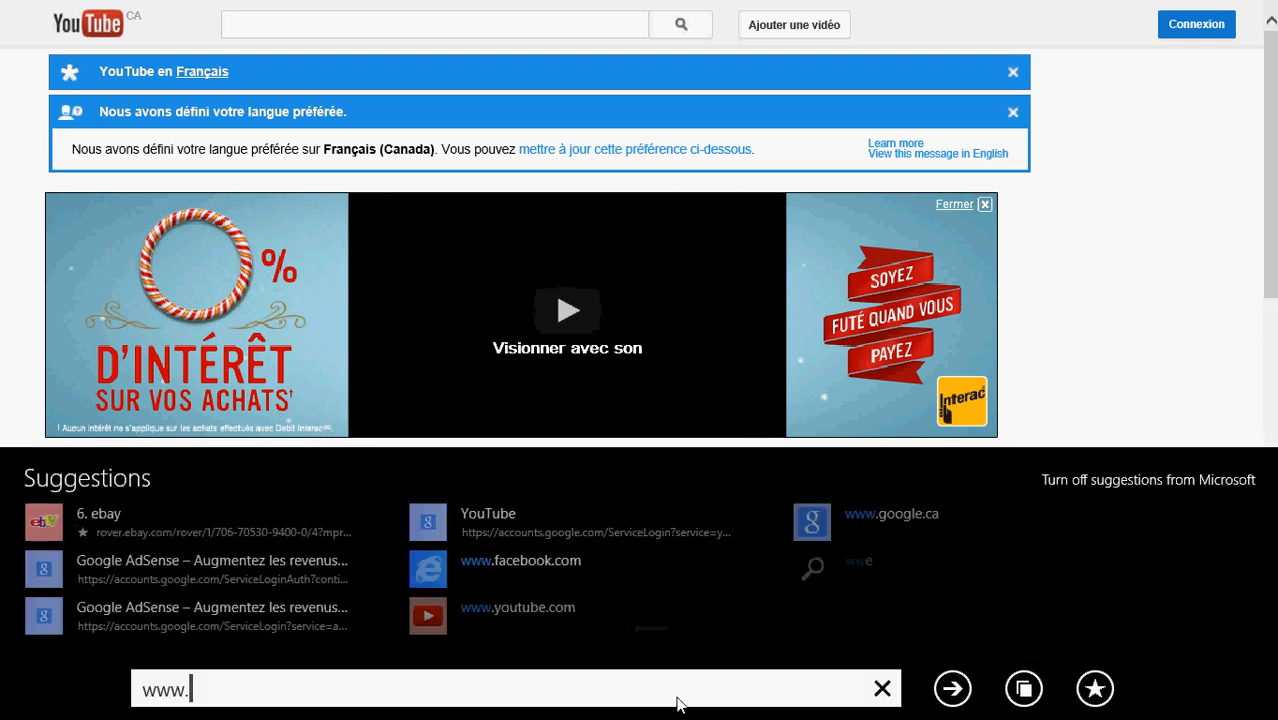
key(Return)
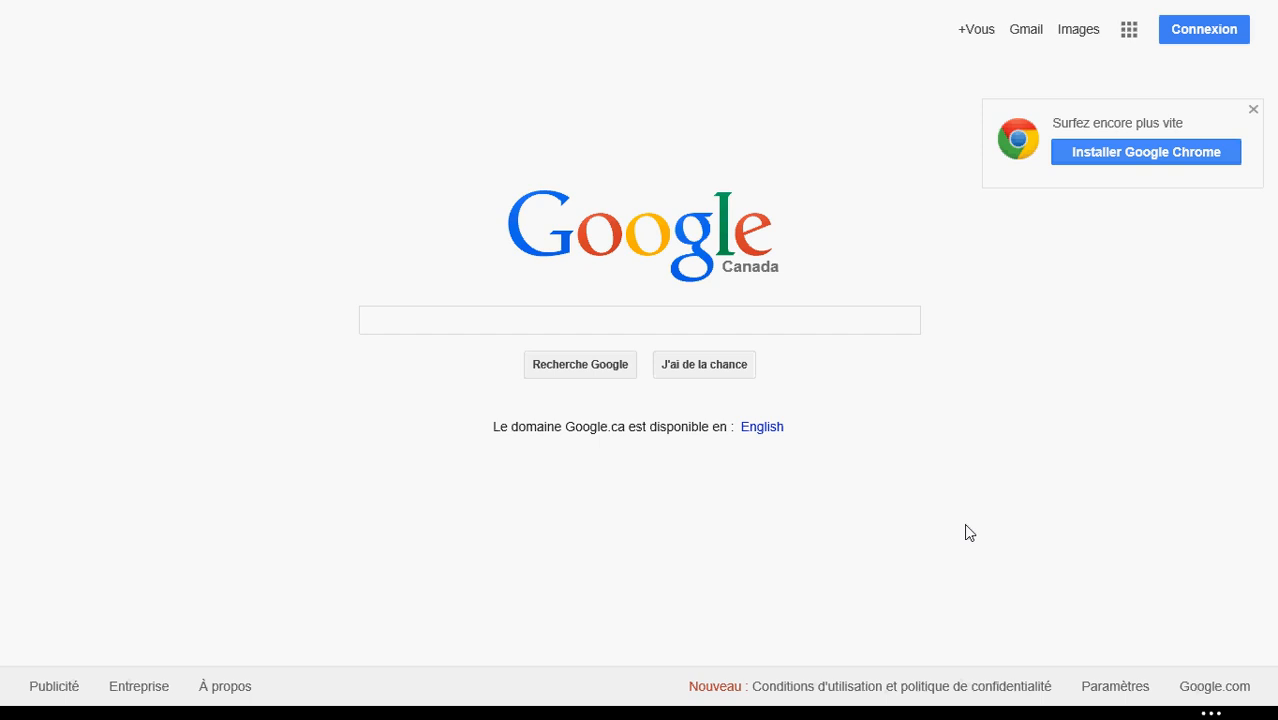
Step: Look through the tiles on the Start screen and switch to the desktop version of Internet Explorer
key(super)
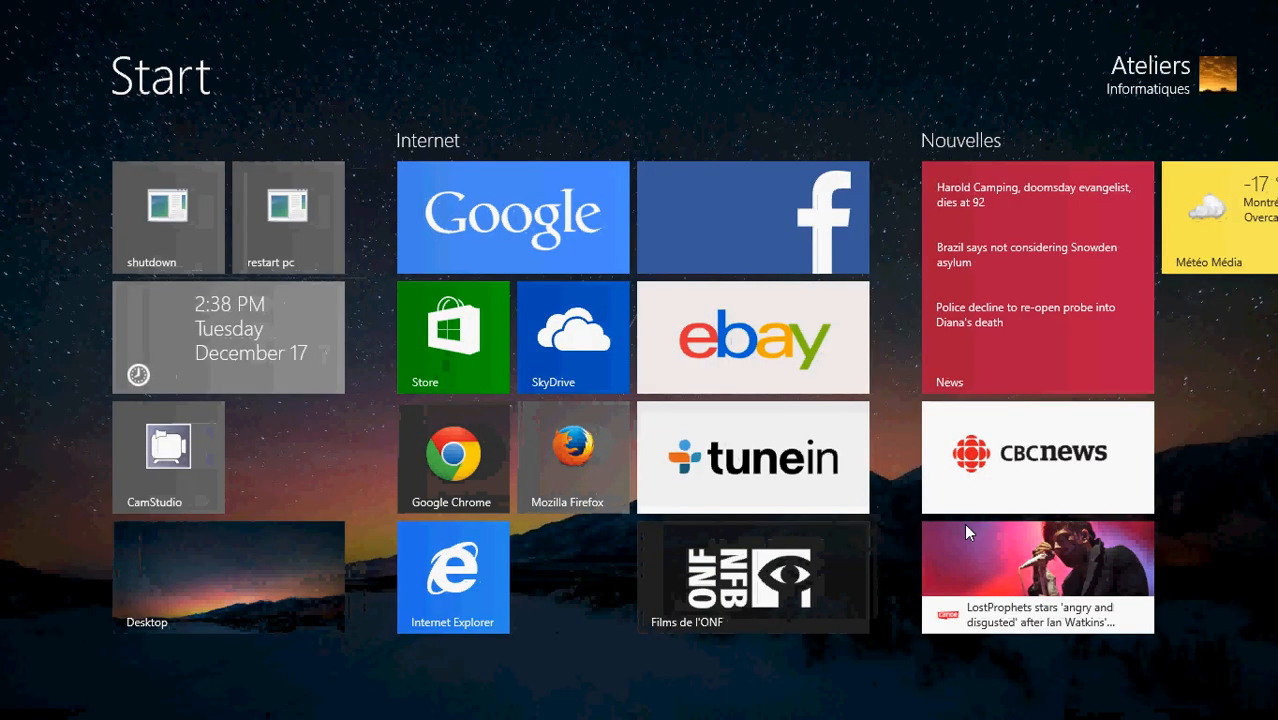
scroll(966, 532, down, 2)
scroll(966, 532, down, 10)
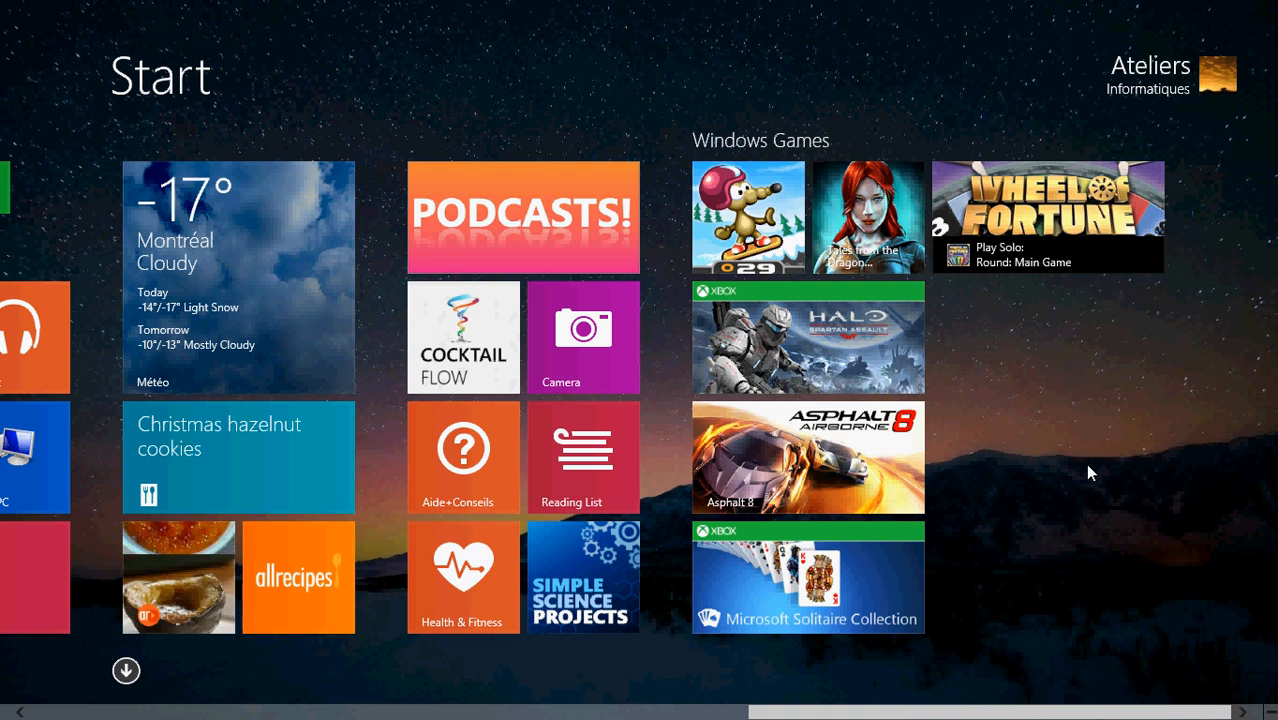
scroll(1089, 471, up, 10)
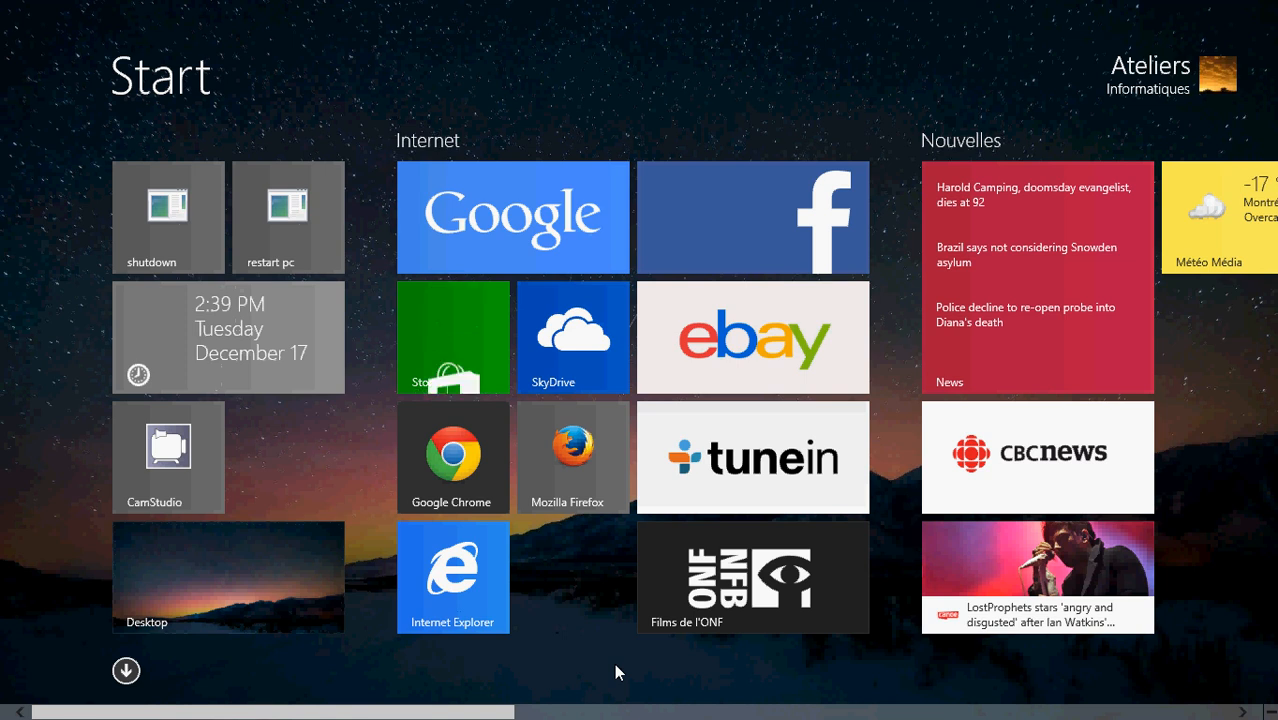
click(171, 582)
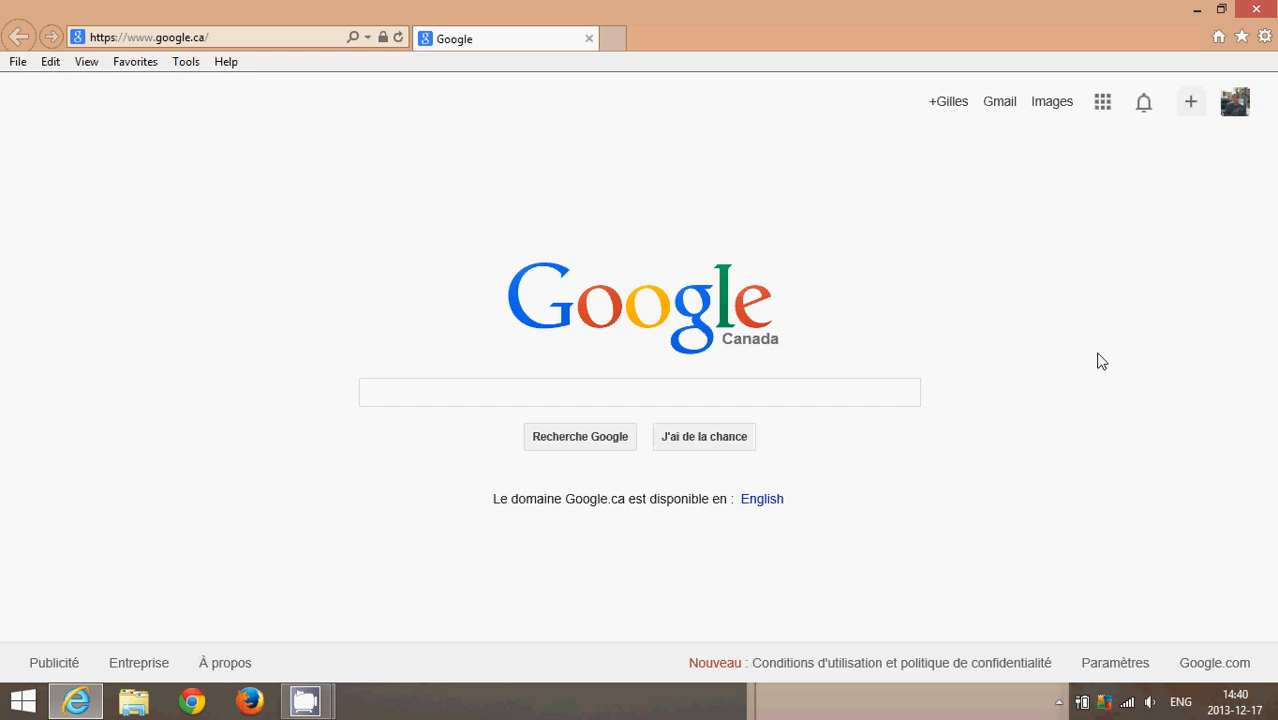
Step: Open Google Chrome from the Start screen, look at its window, and close both Chrome and desktop Internet Explorer
key(super)
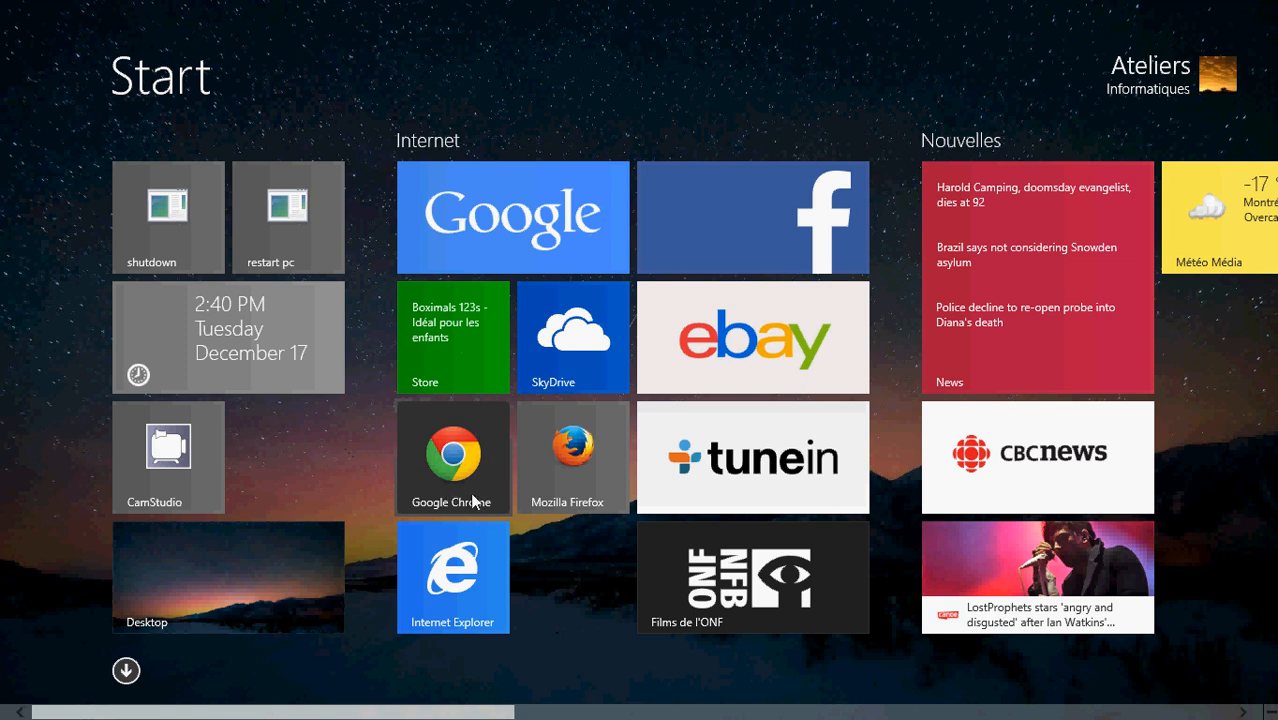
click(462, 451)
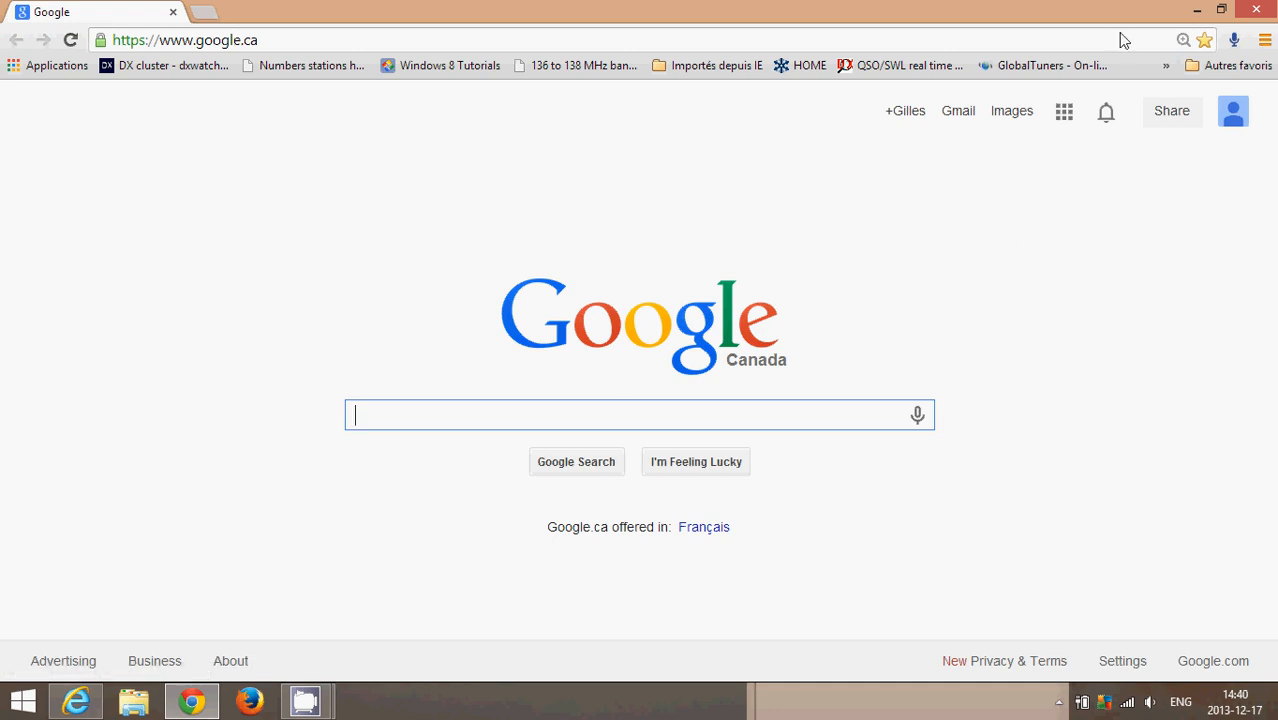
click(1257, 10)
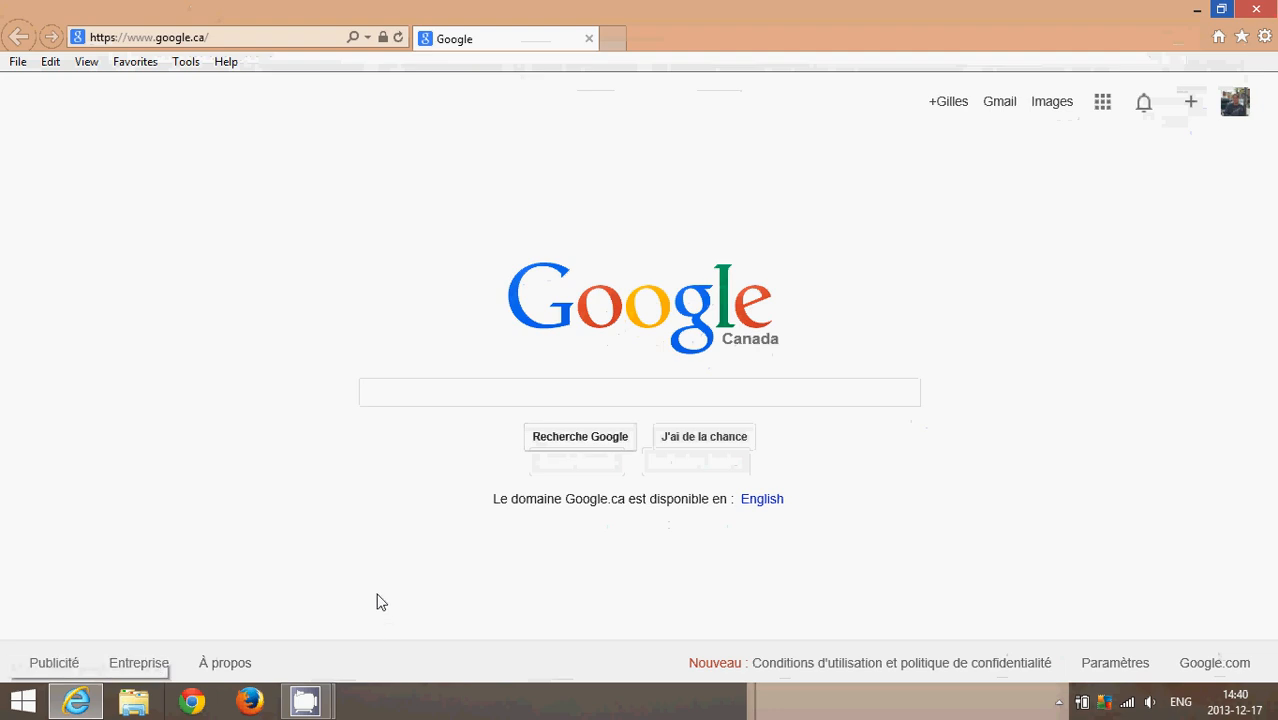
click(1257, 9)
Step: Open Mozilla Firefox from the Start screen, look at its desktop window and close it
key(super)
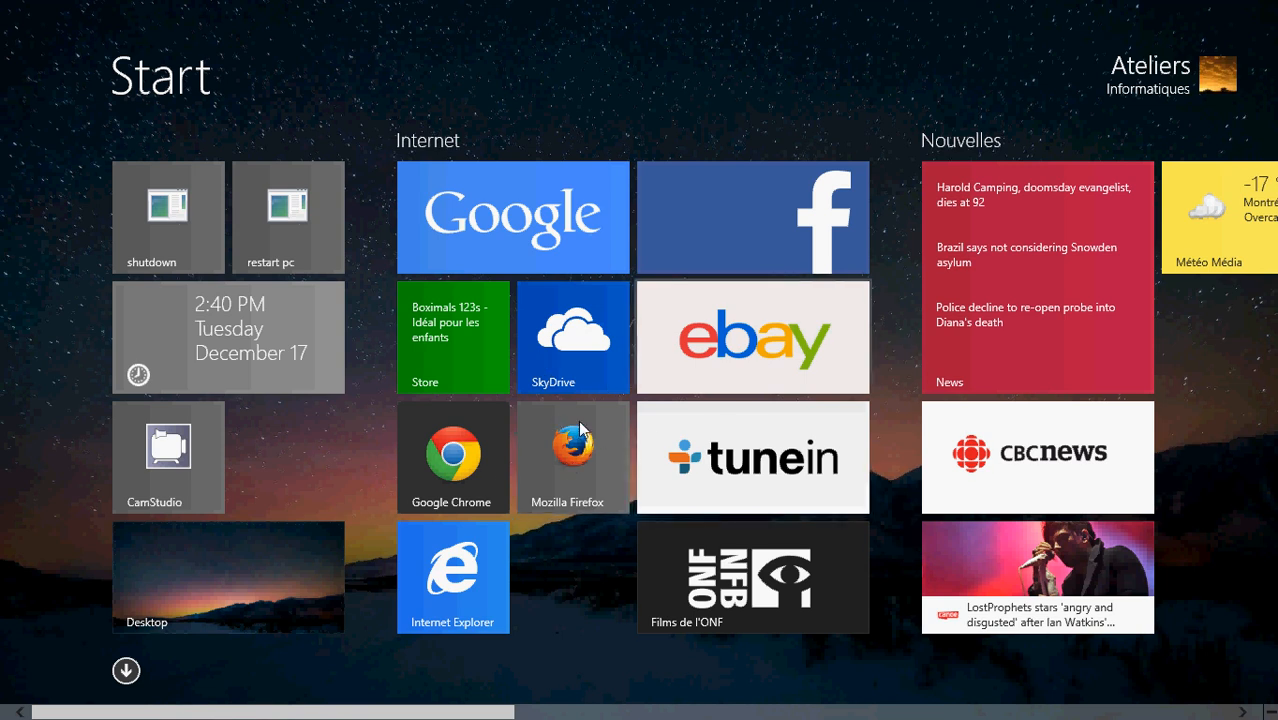
key(super)
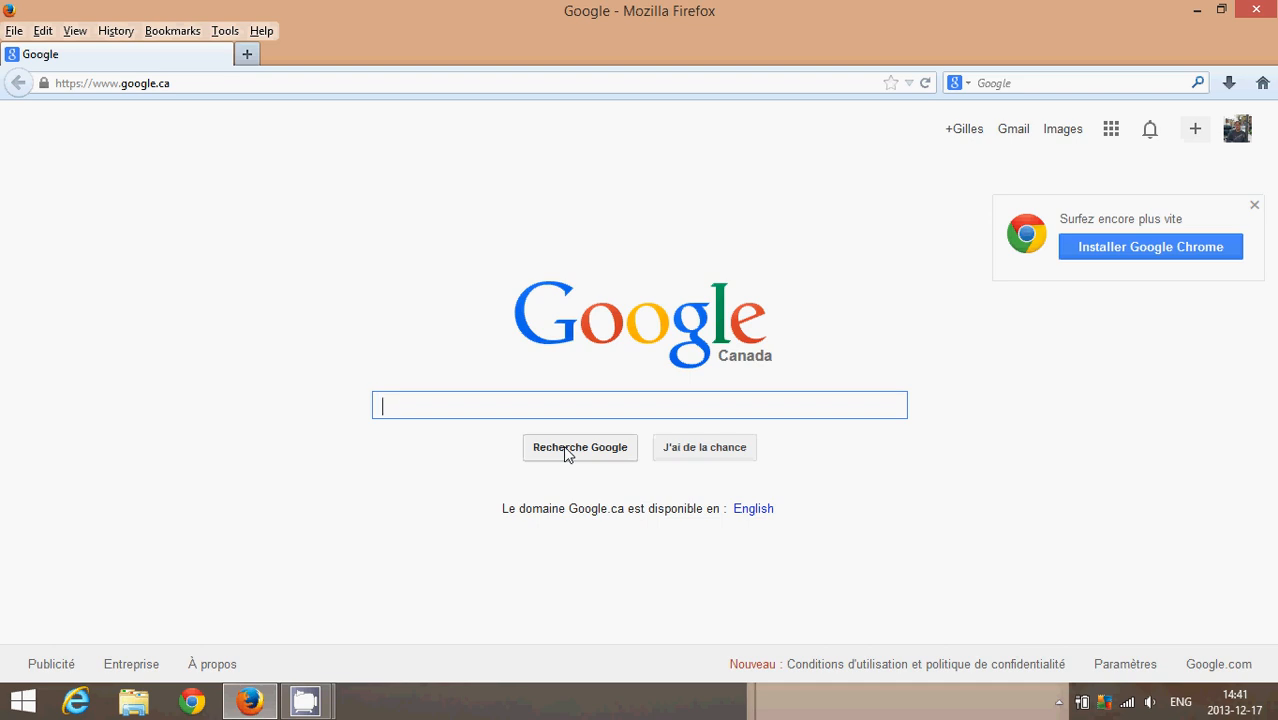
click(1257, 10)
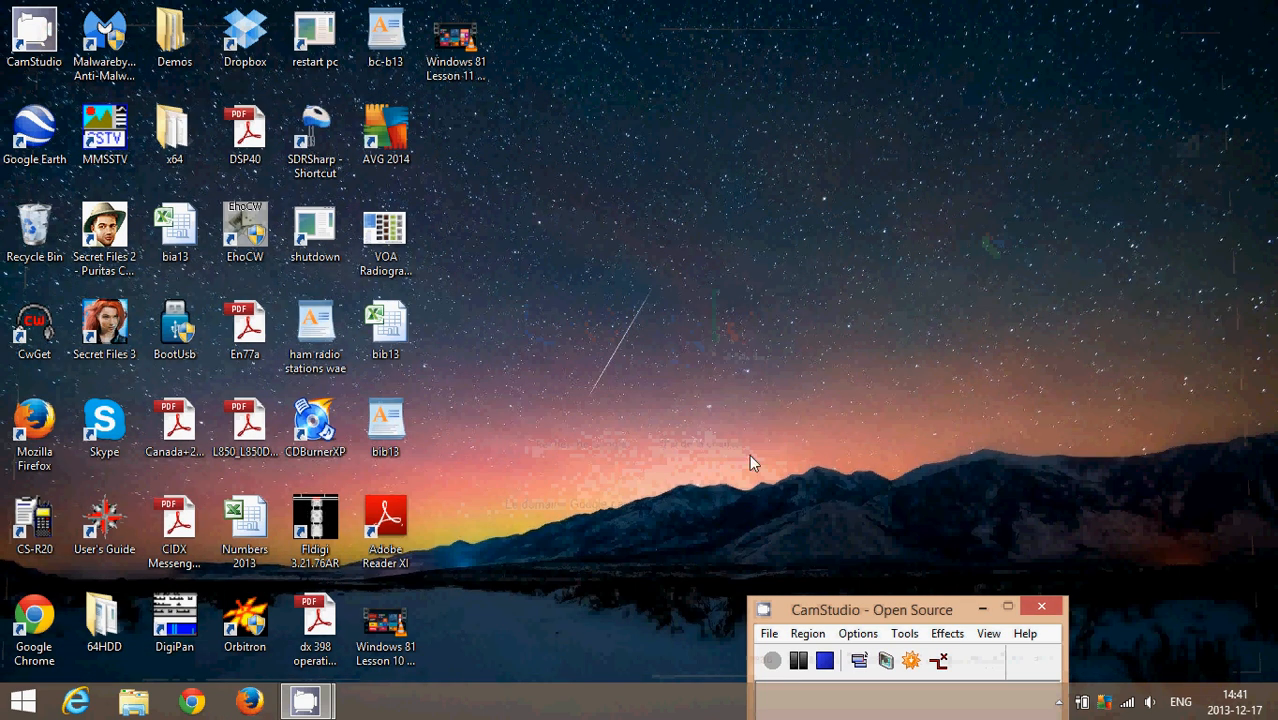
Step: Open Internet Explorer on the desktop, view its About information with the version details, and dismiss it
click(75, 704)
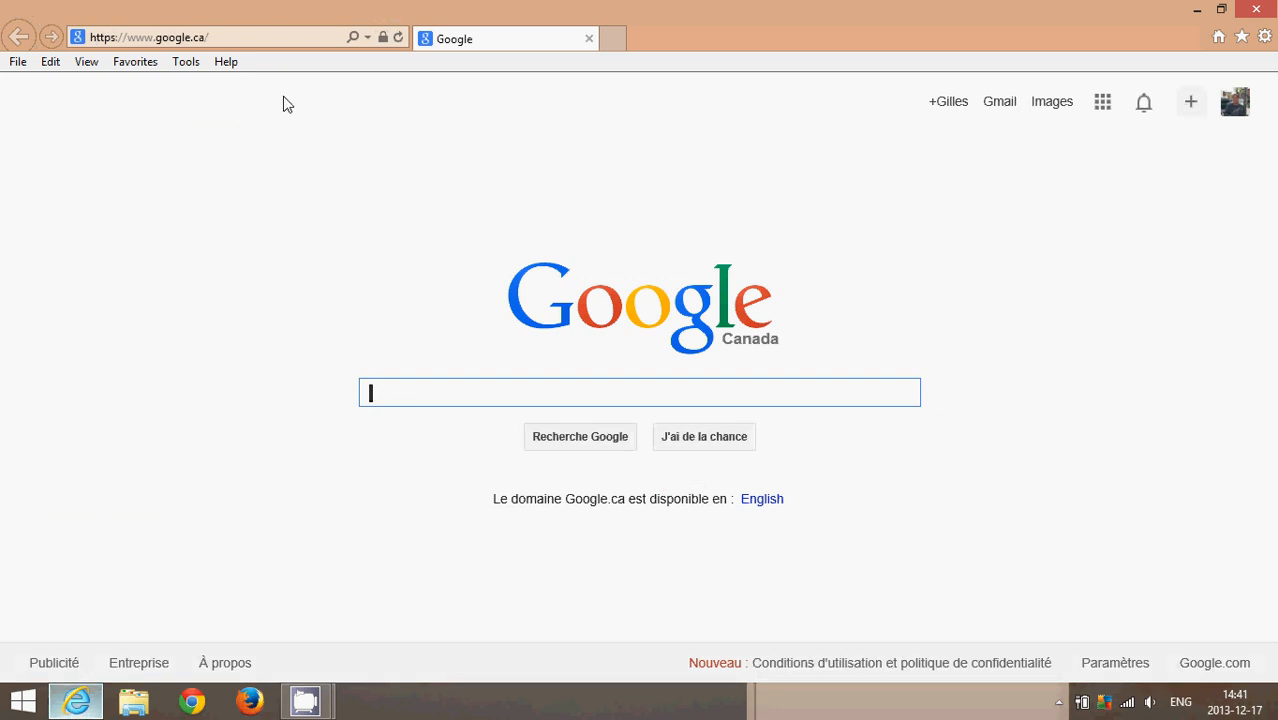
click(226, 62)
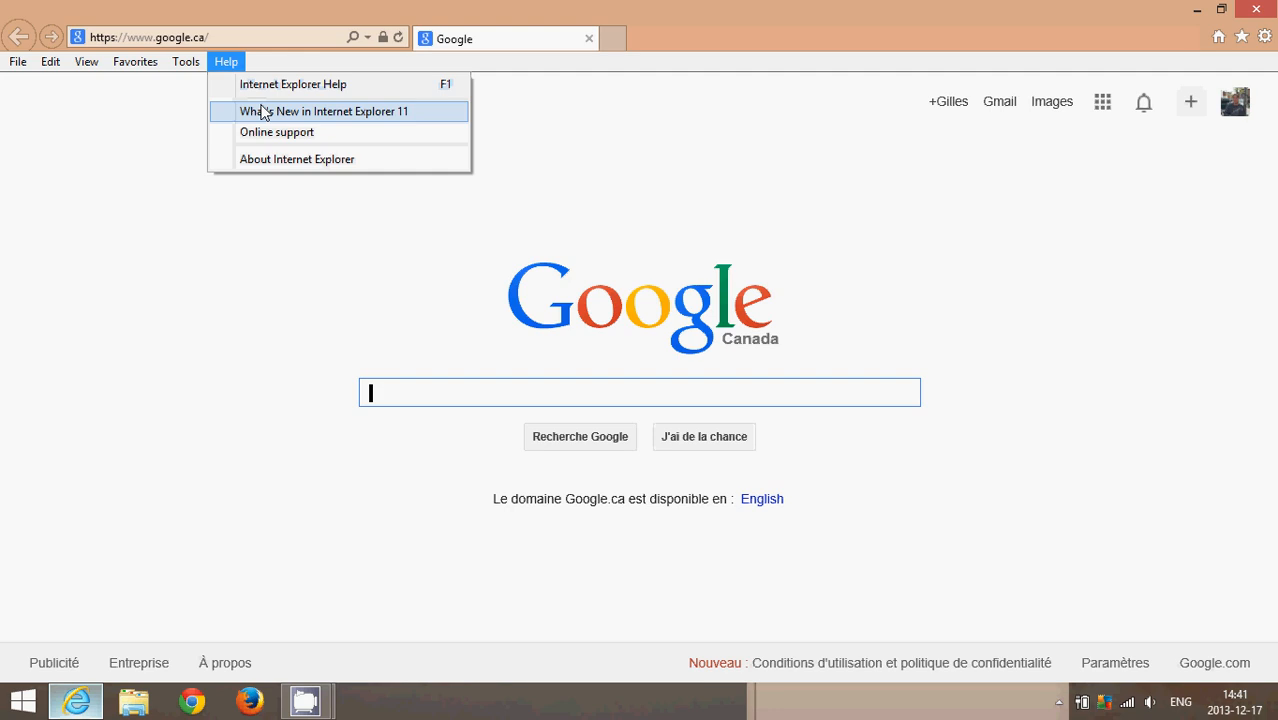
click(281, 163)
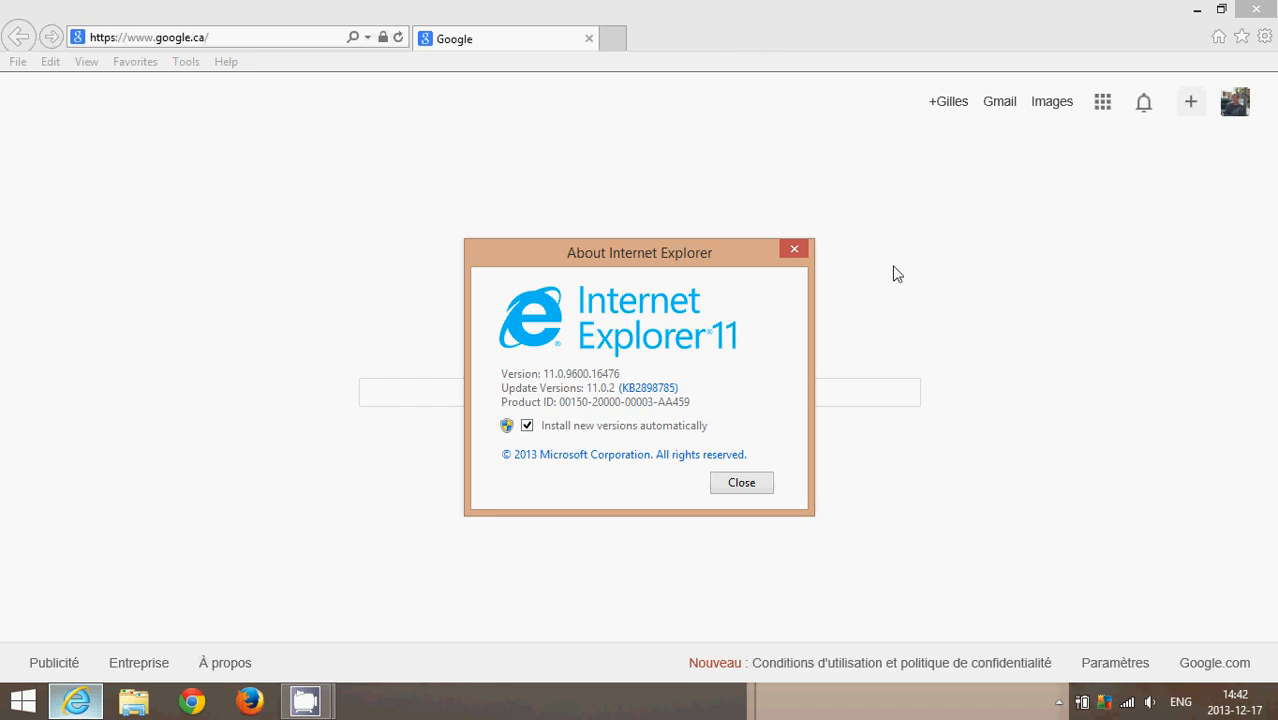
click(741, 485)
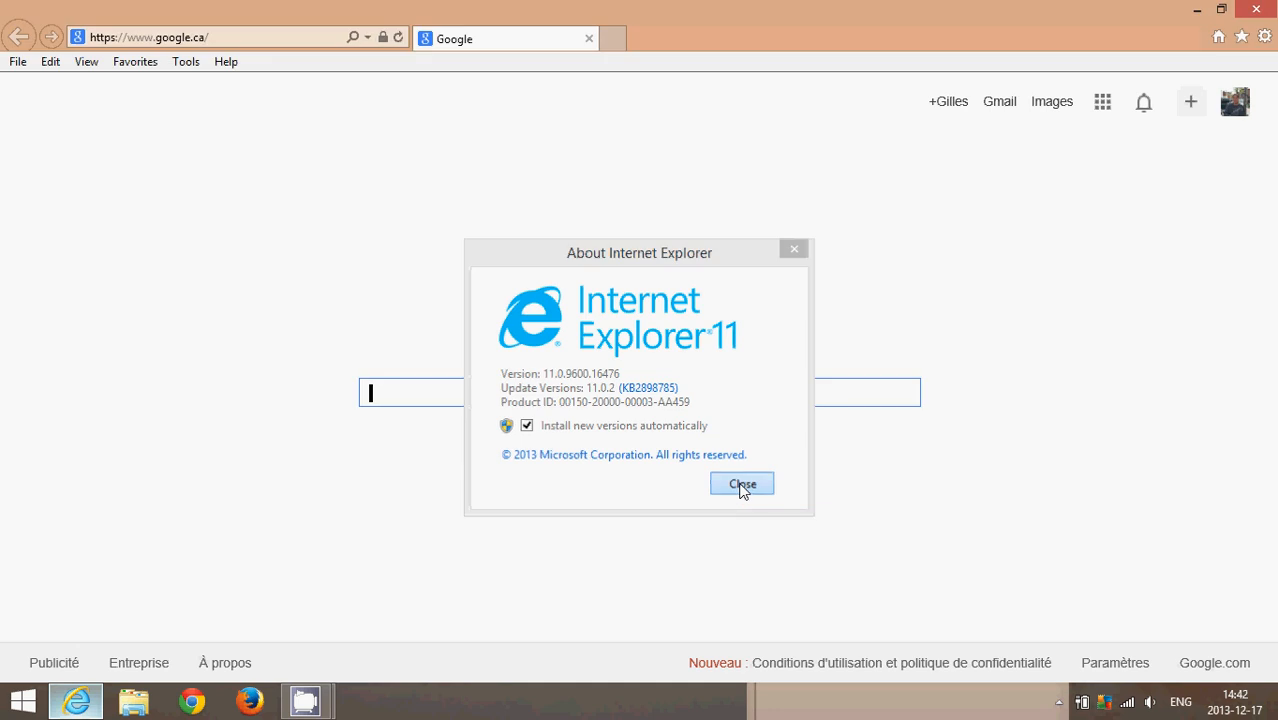
click(975, 226)
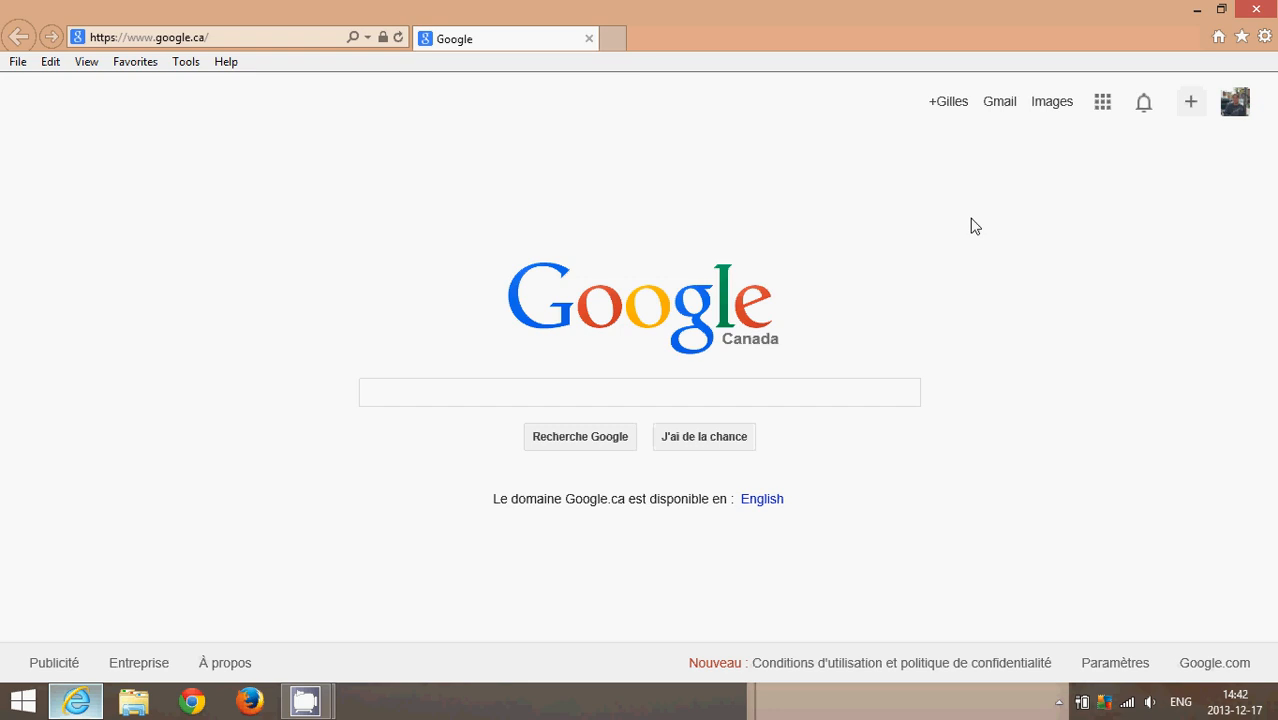
Step: Open the Start screen version of Internet Explorer, load Yahoo Canada from the frequent sites and display the frequent sites again
click(281, 40)
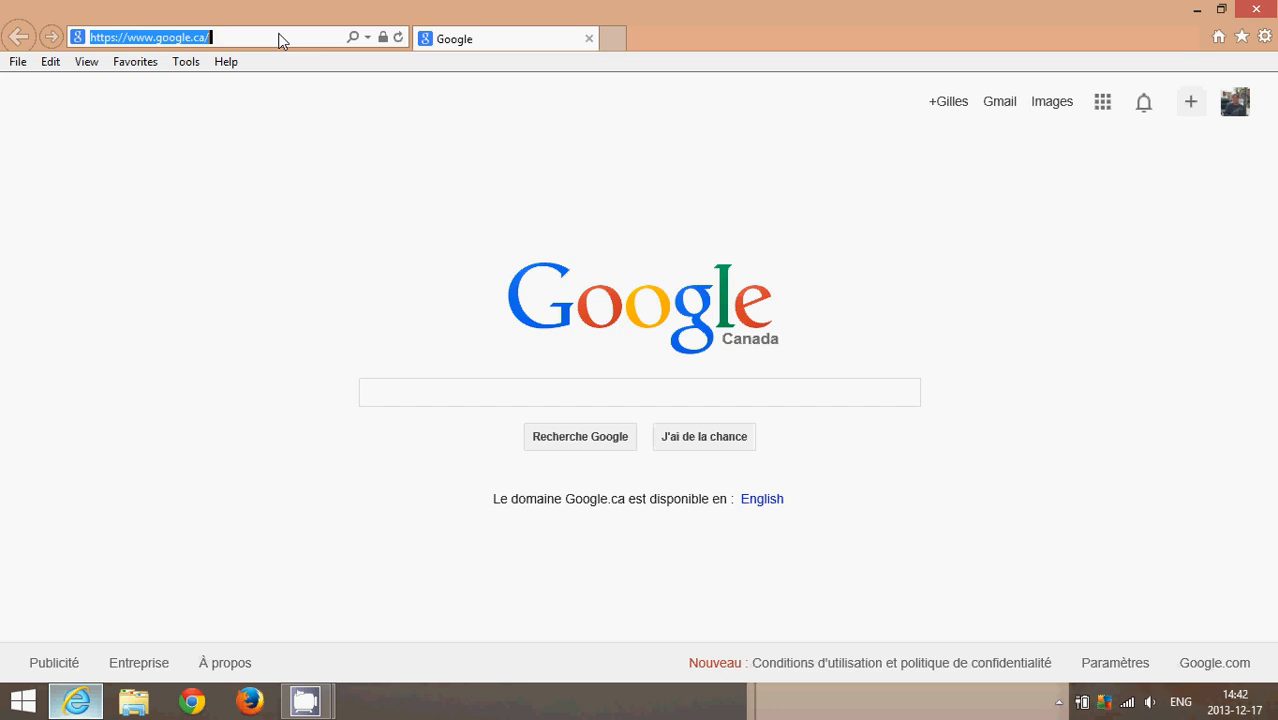
key(super)
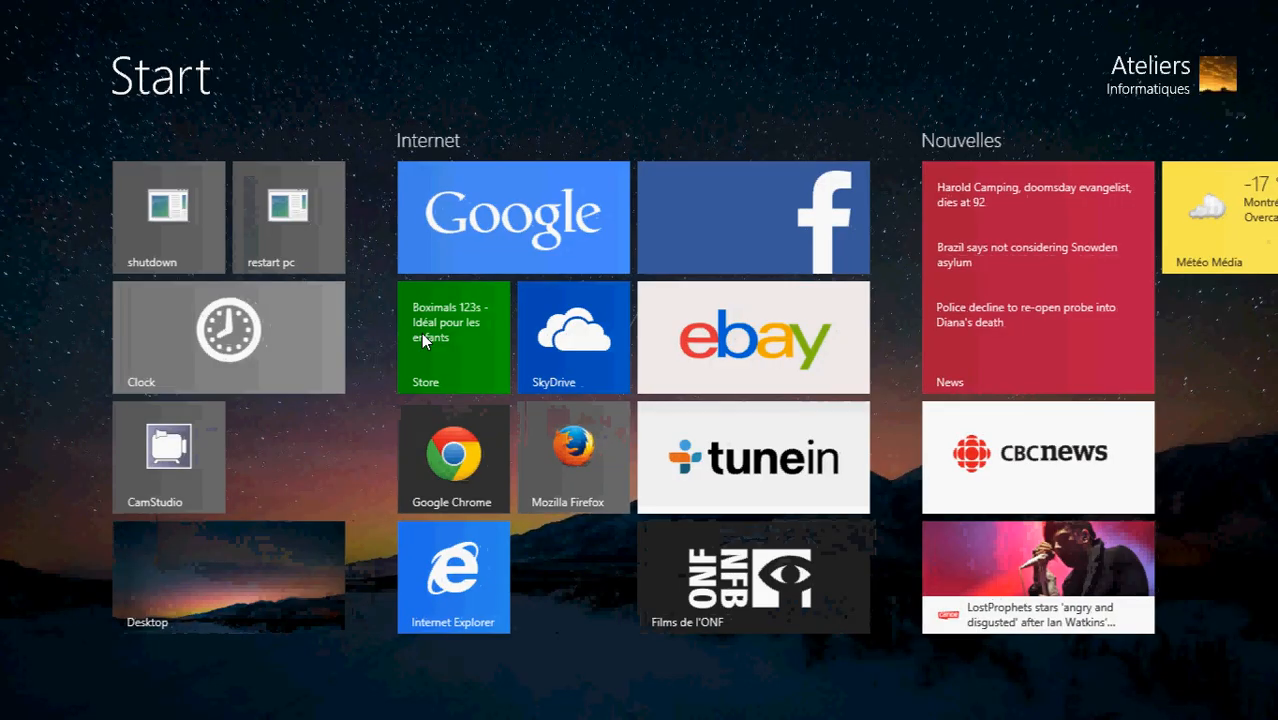
key(super+z)
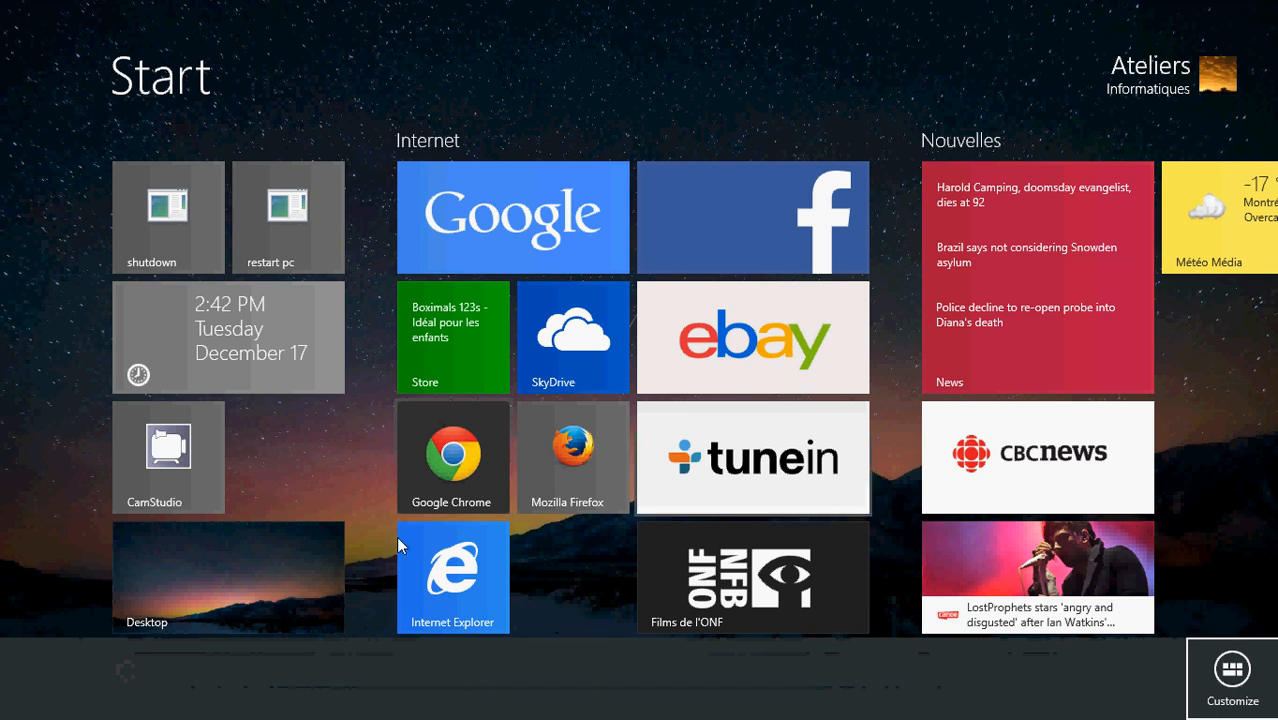
click(416, 548)
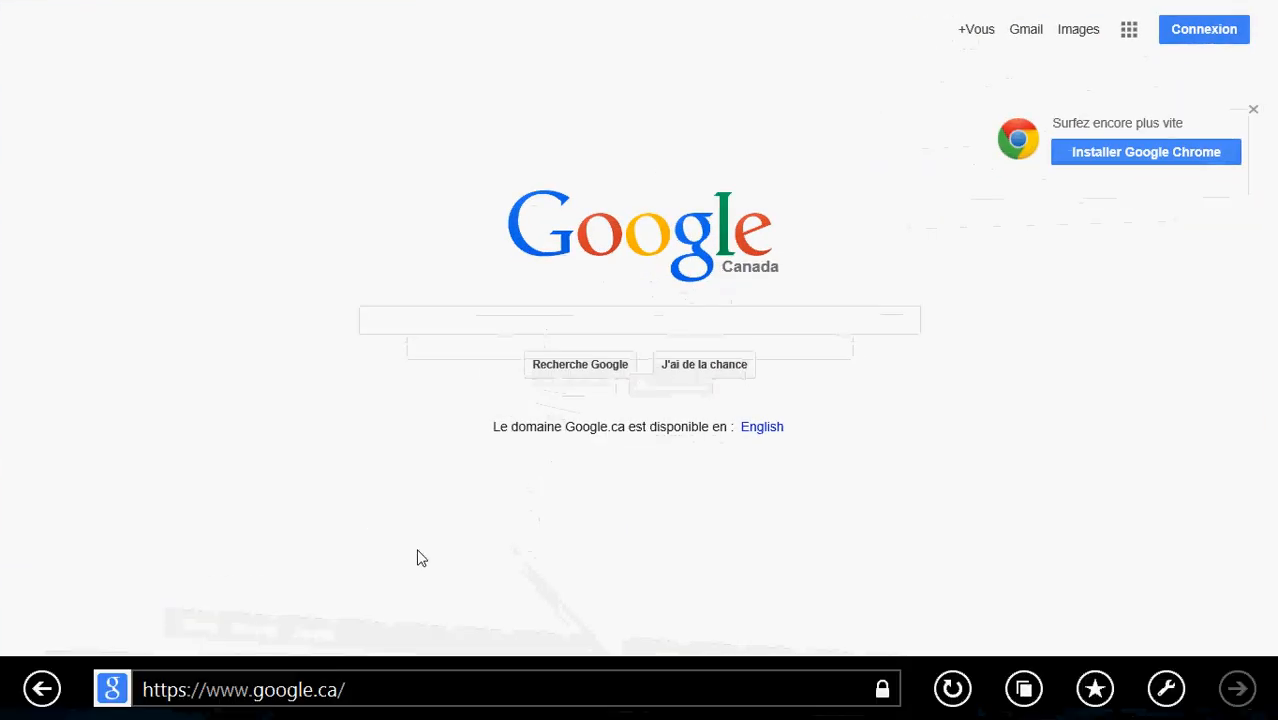
click(436, 700)
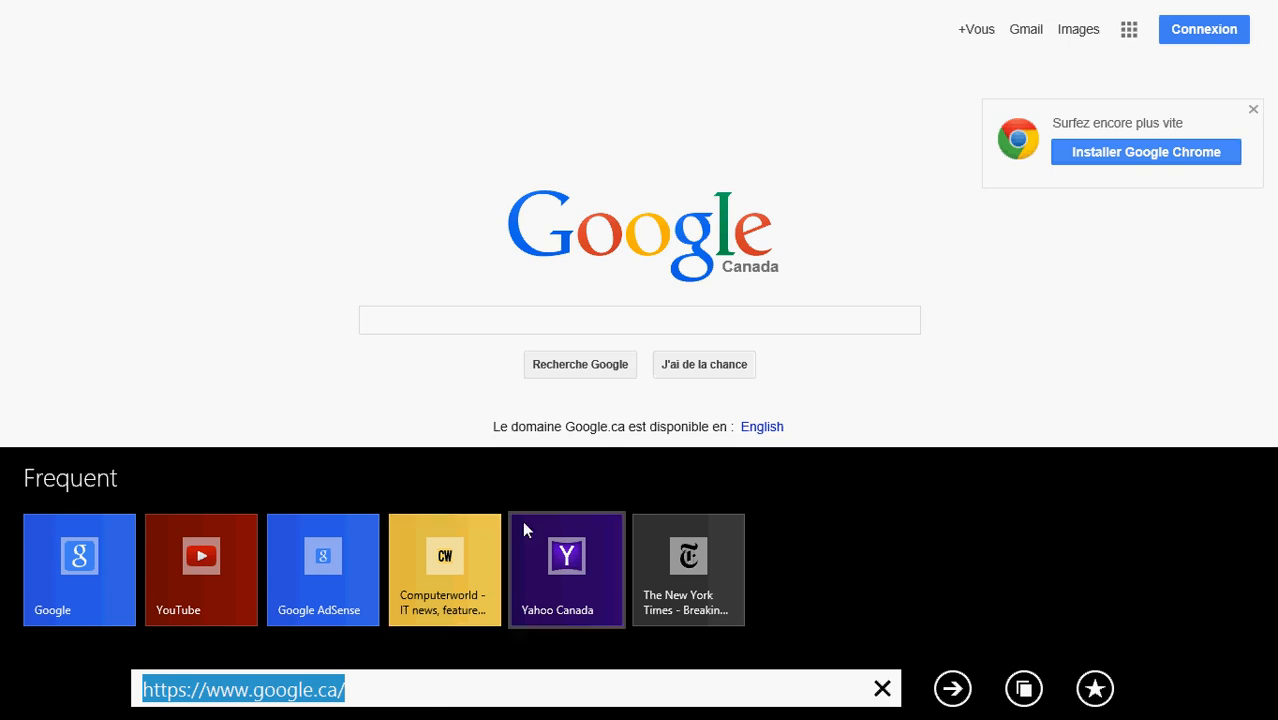
click(533, 557)
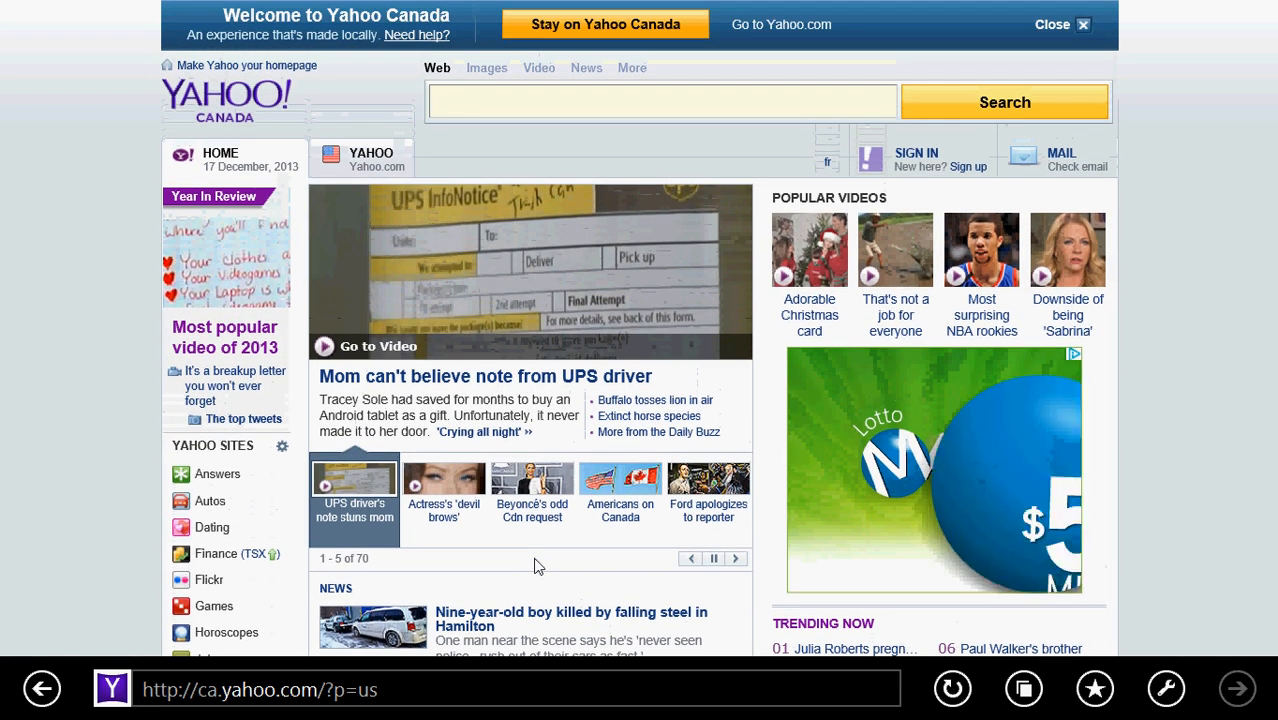
click(497, 690)
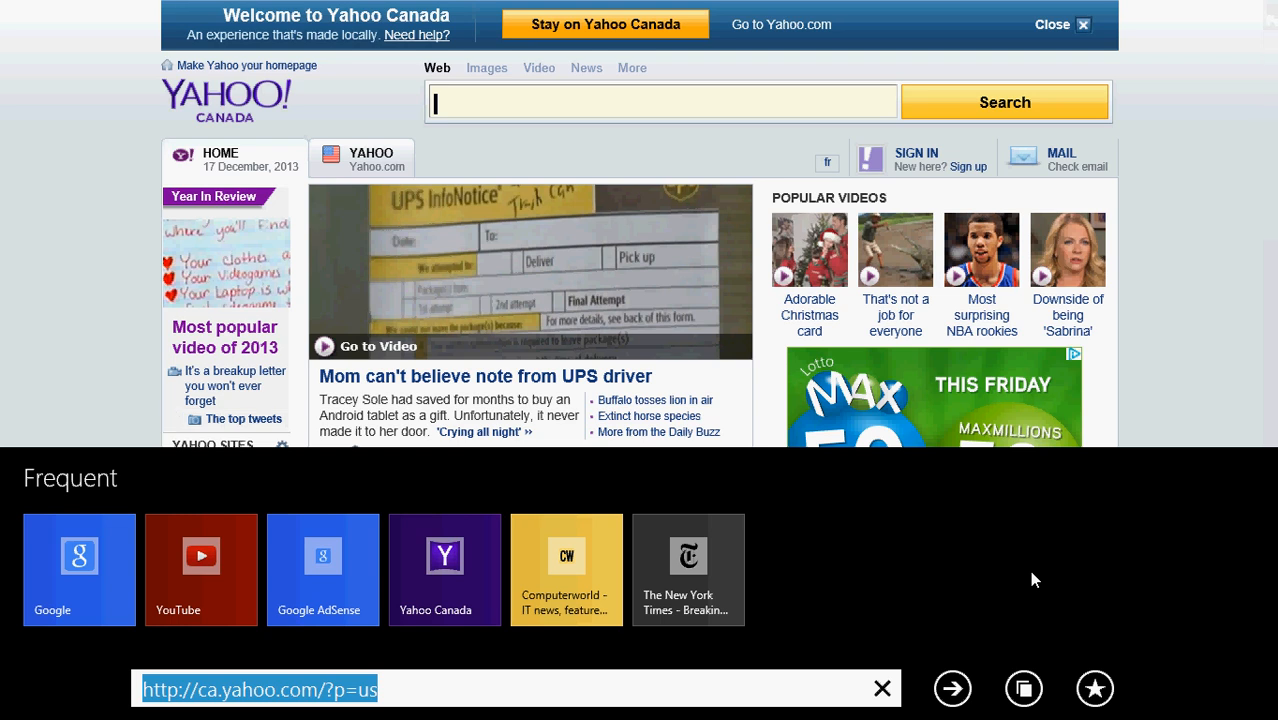
Step: Switch to desktop Internet Explorer through the Start screen, view its Favorites commands and close them
key(super)
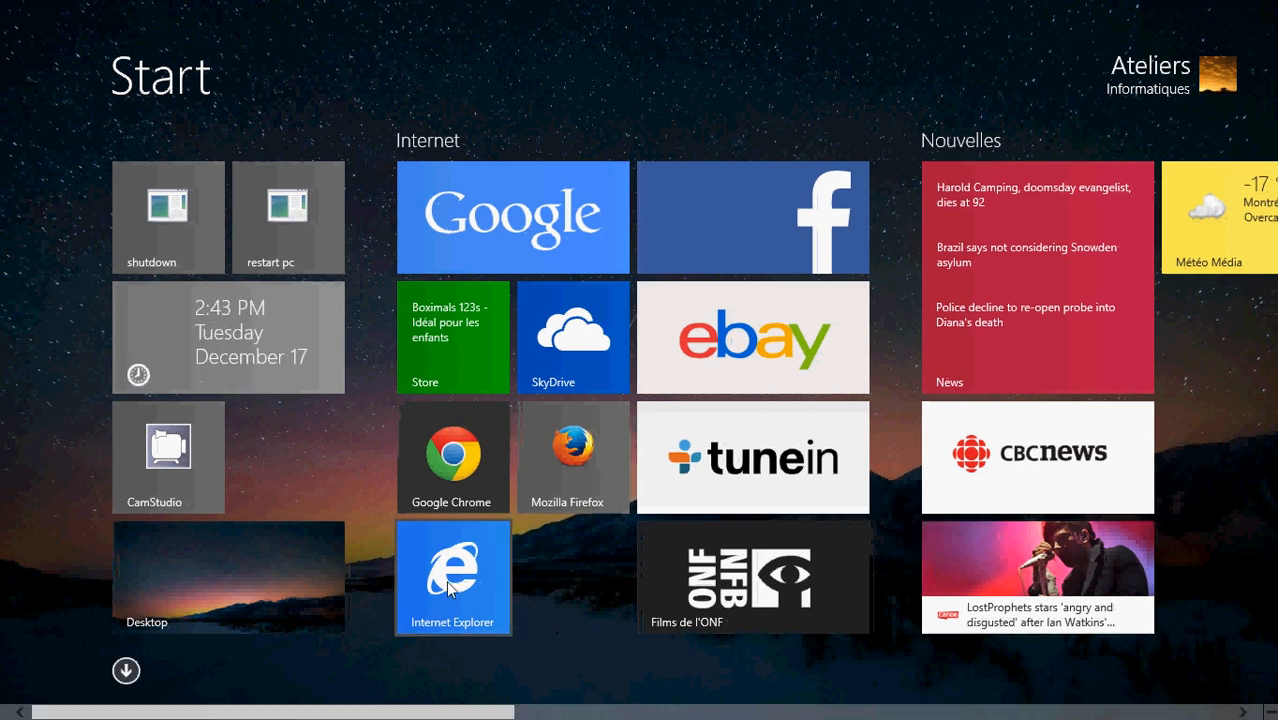
click(263, 583)
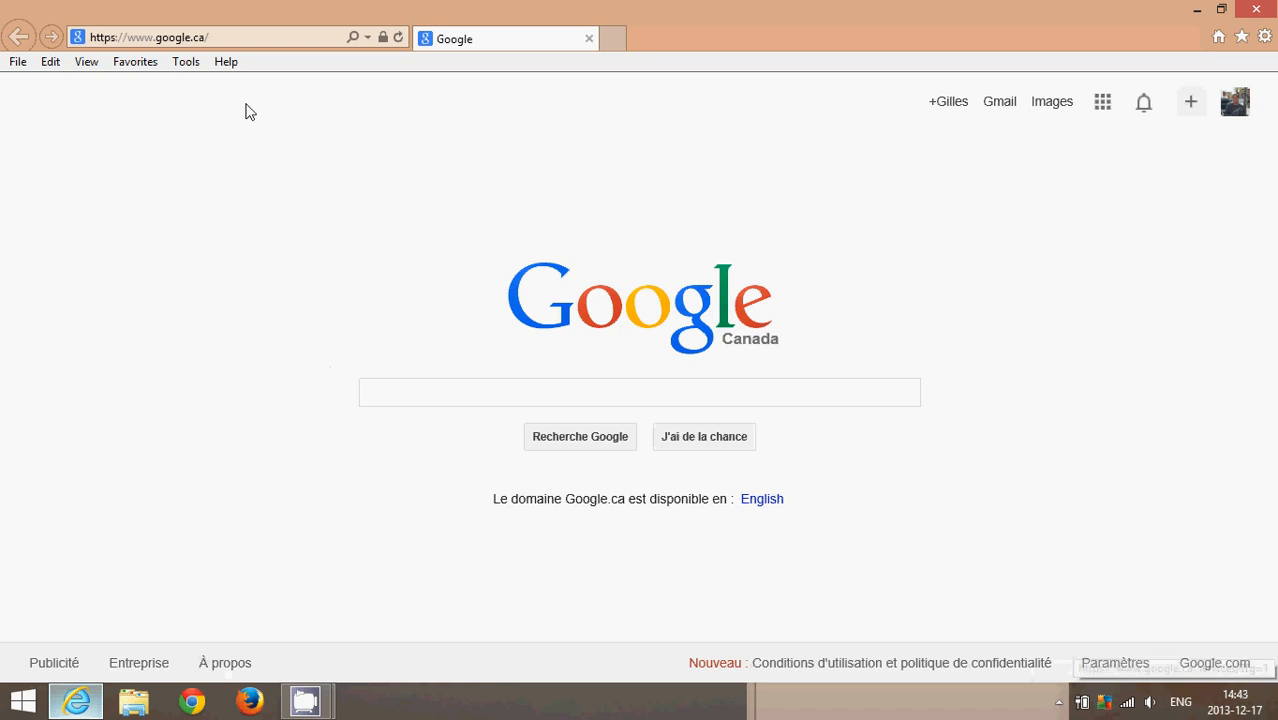
click(126, 65)
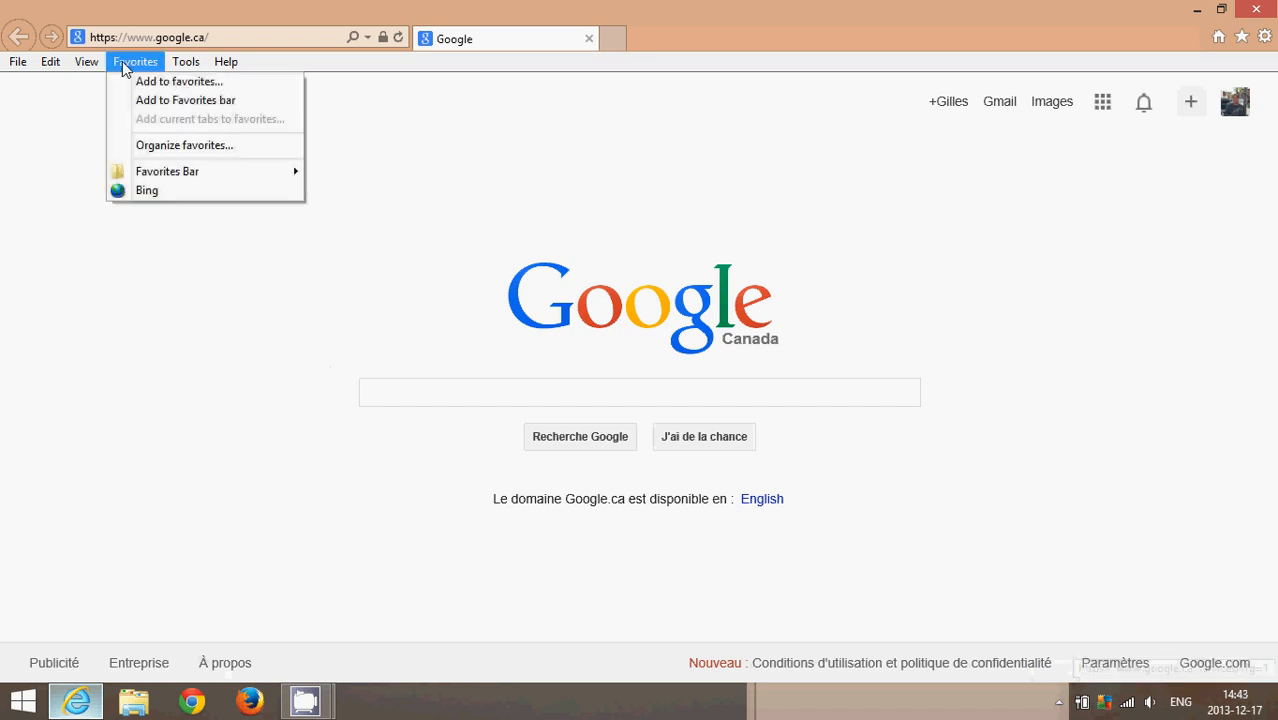
click(490, 173)
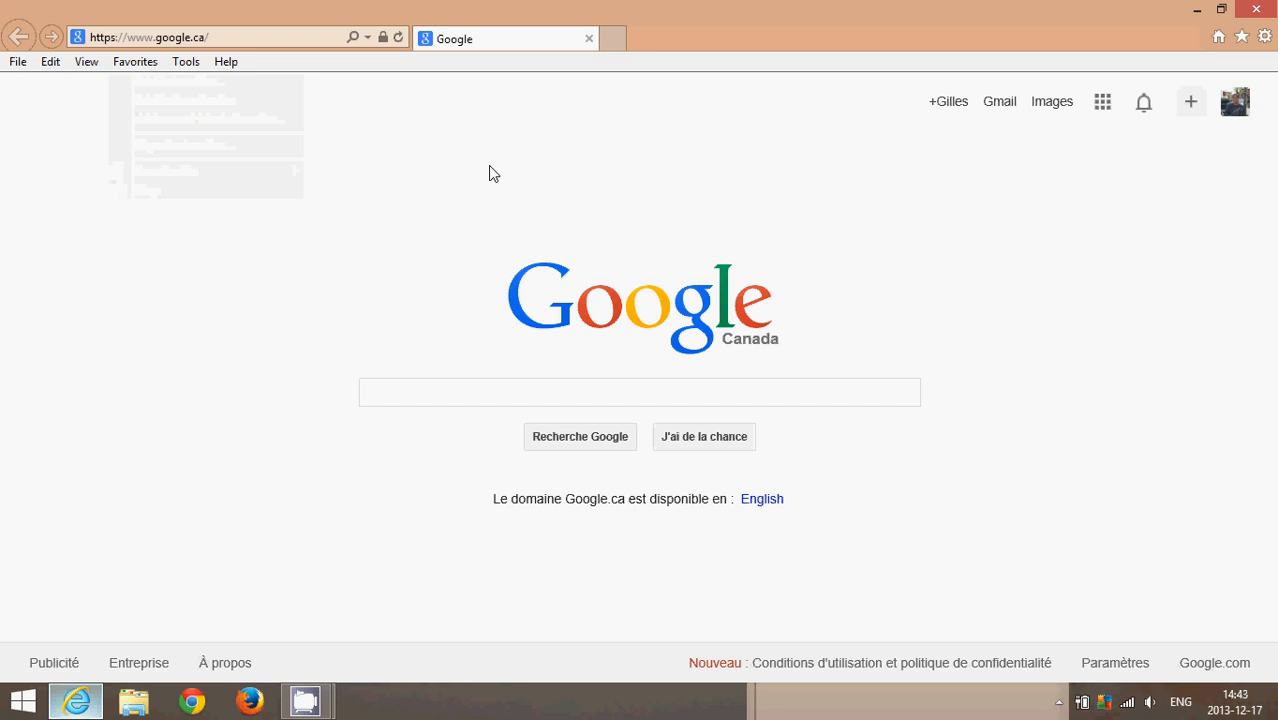
Step: Check the address suggestions of desktop Internet Explorer for "a" and "g", dismiss them and return to the Start screen
click(236, 42)
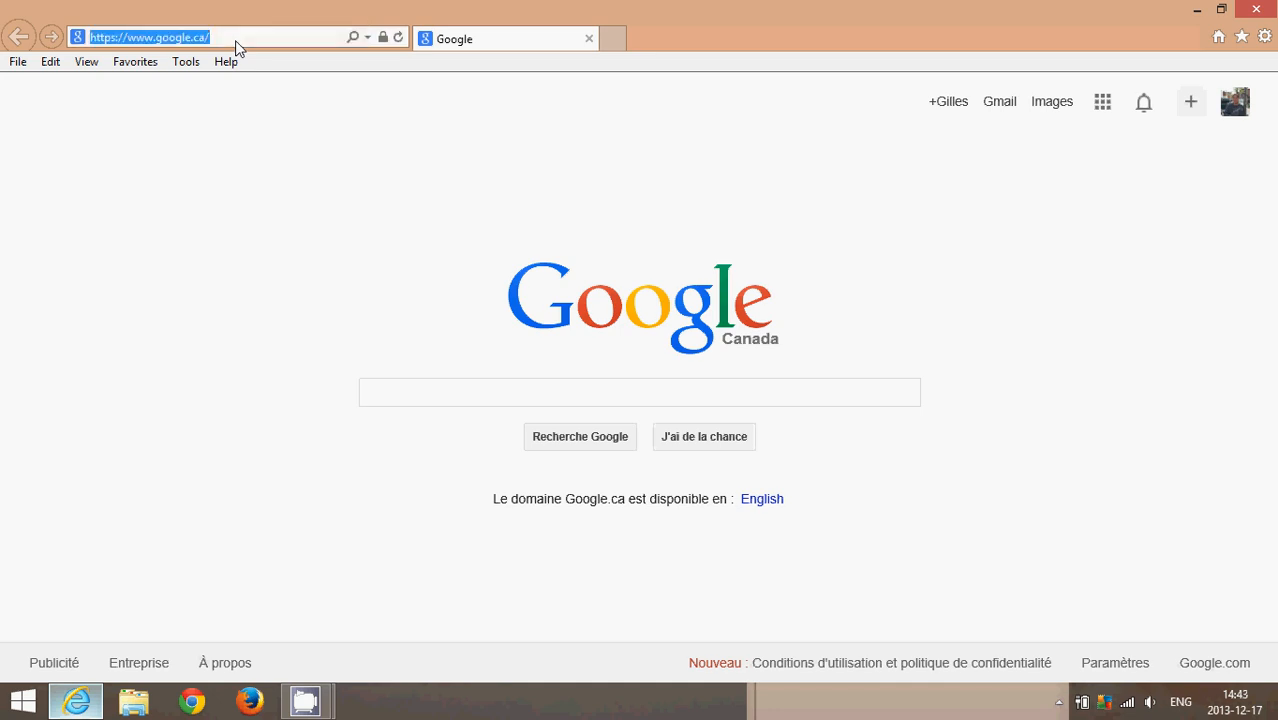
text(a)
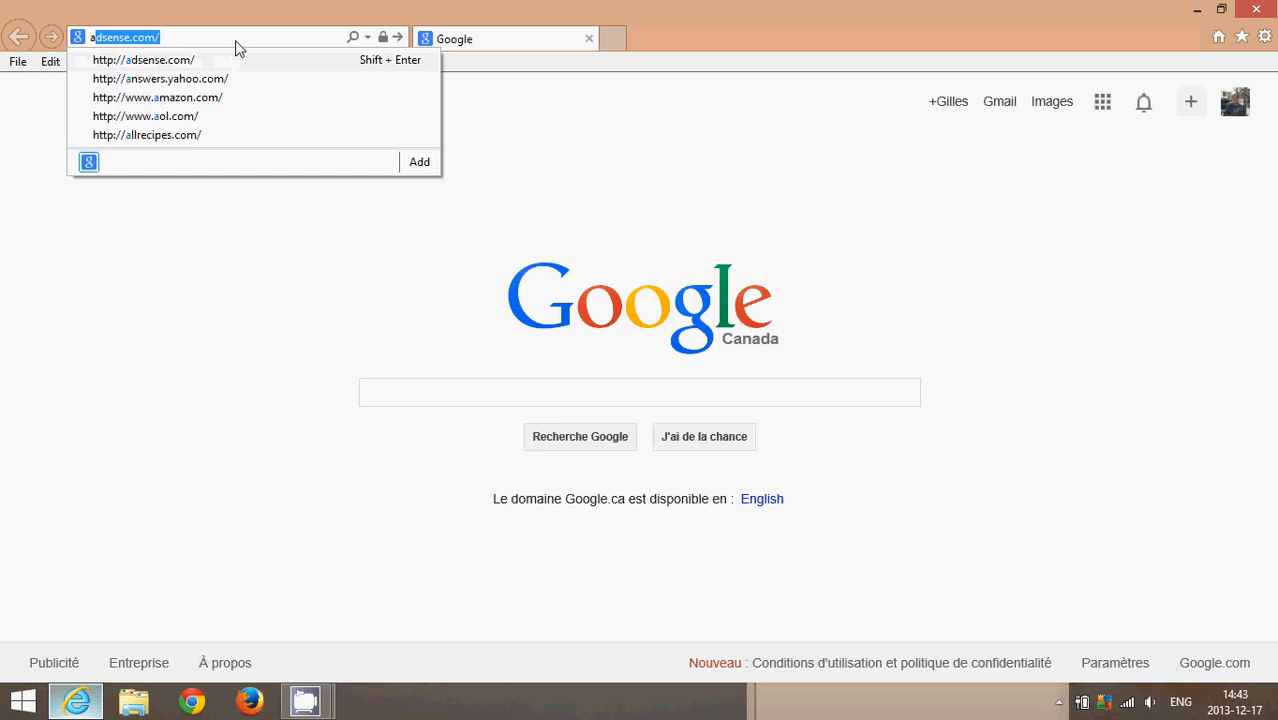
key(BackSpace)
key(BackSpace)
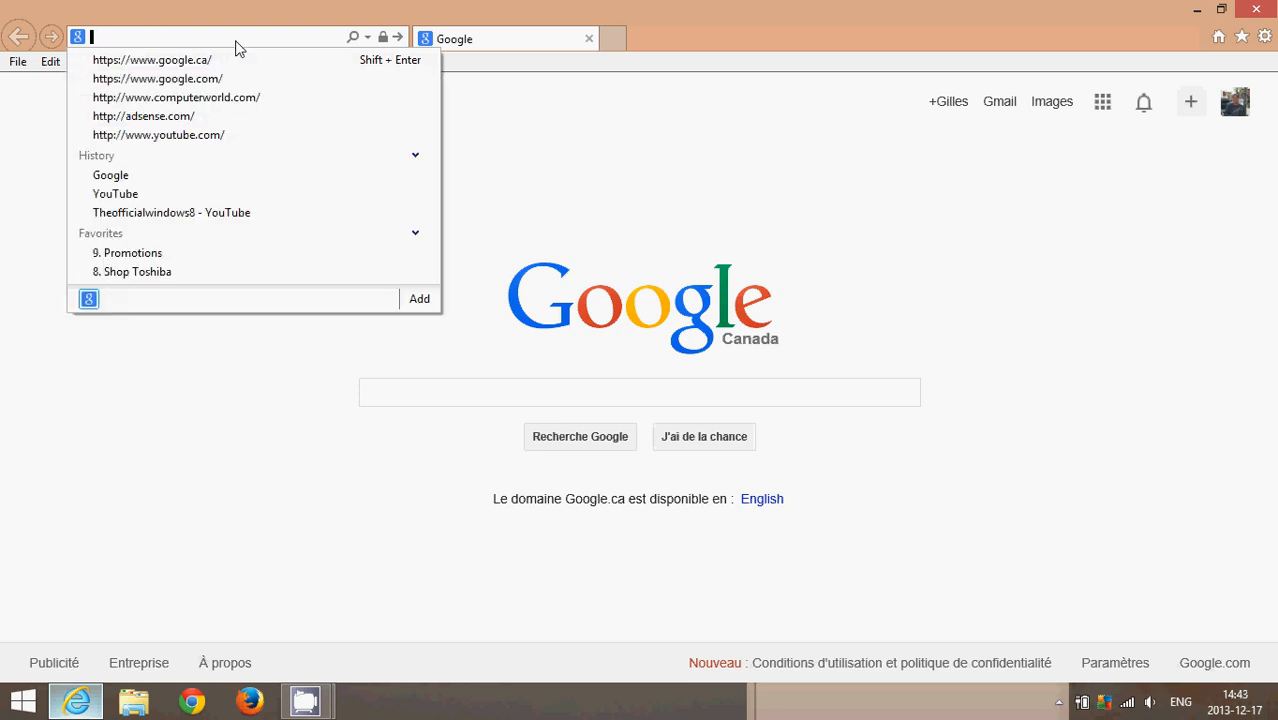
text(google.ca/)
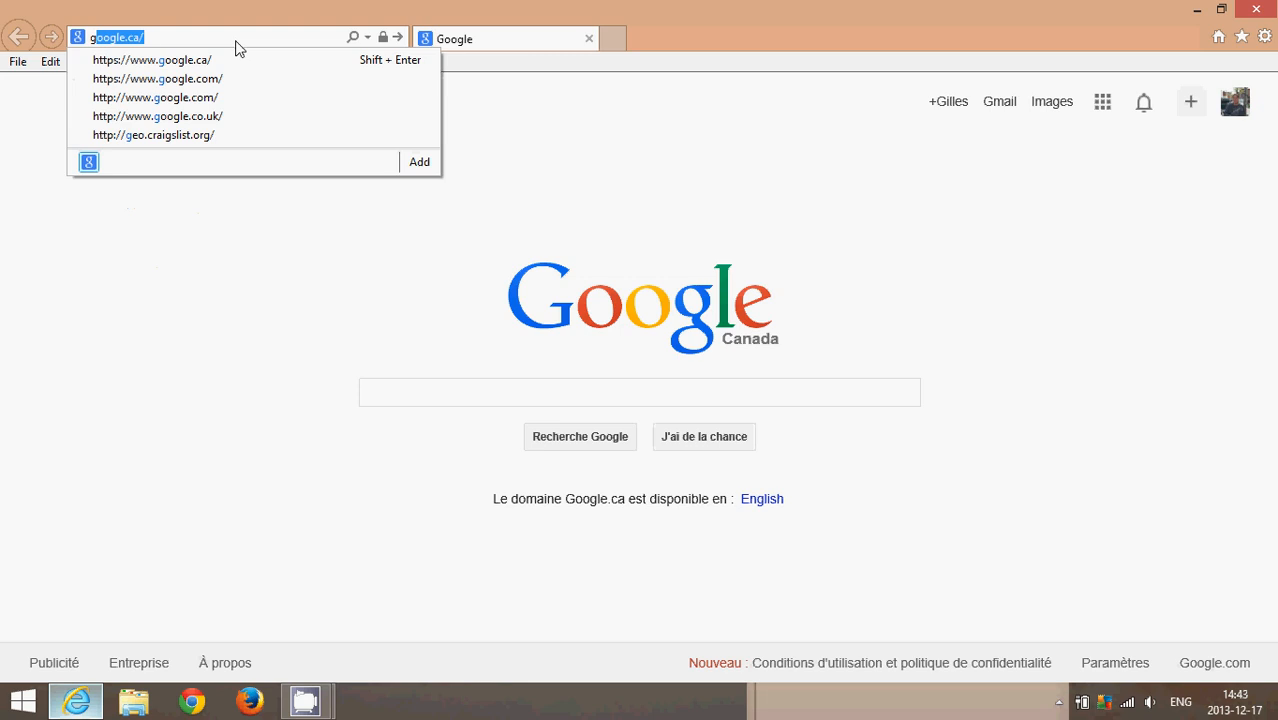
click(608, 142)
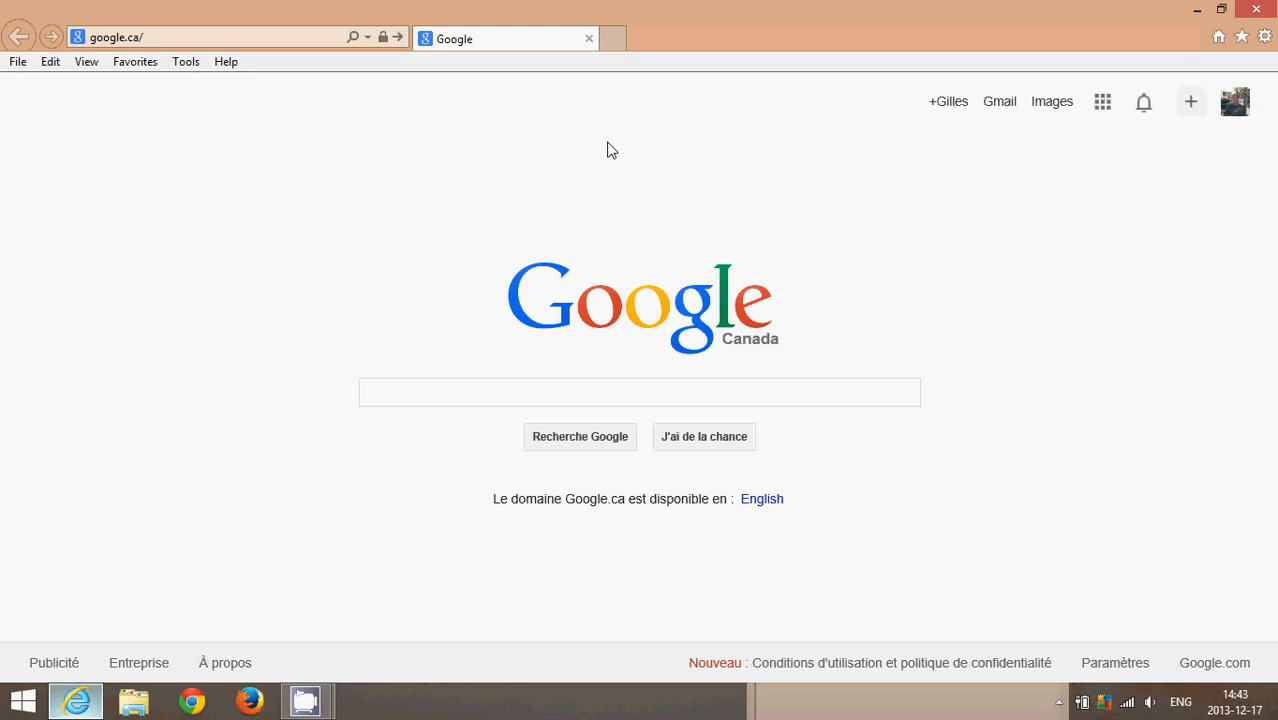
key(super)
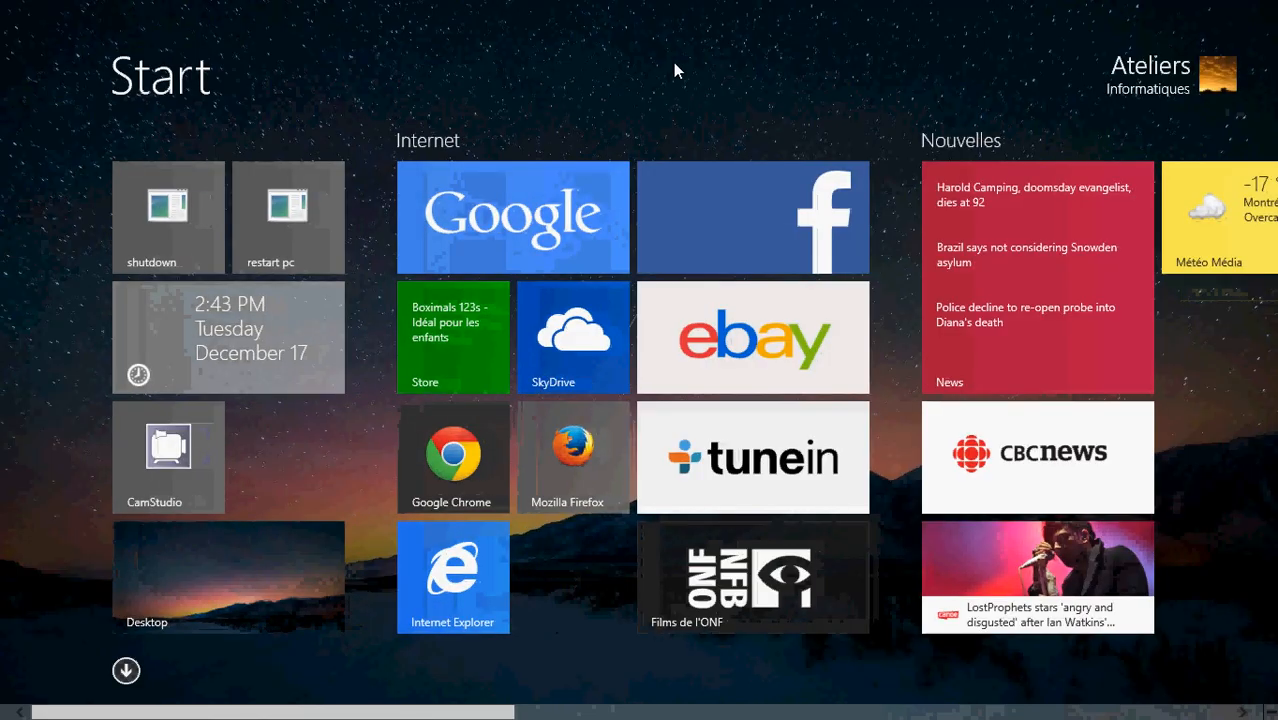